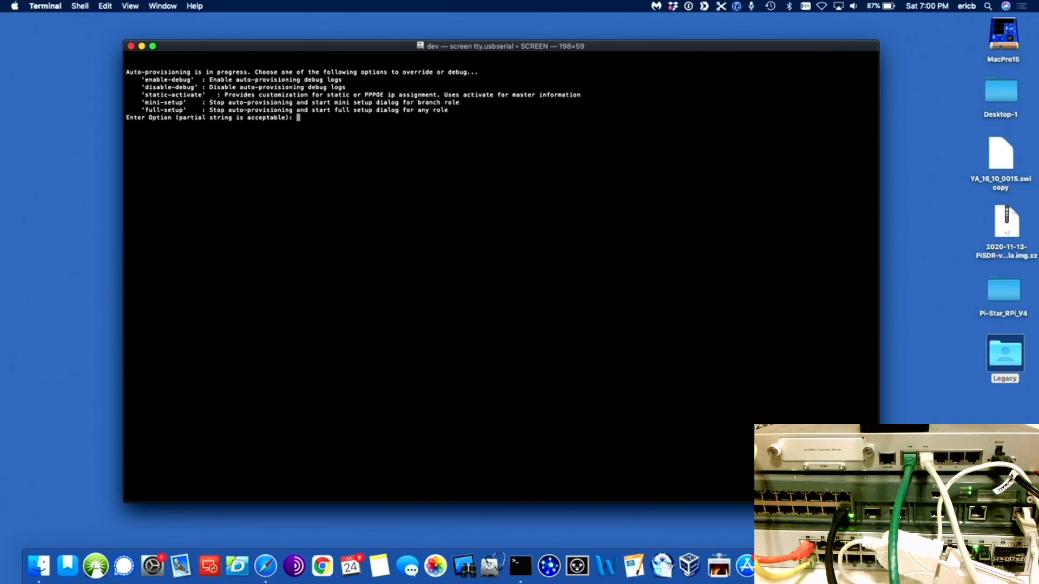
# Step: Choose full-setup at the Enter Option prompt and confirm stopping auto-provisioning with y
pyautogui.write('full')
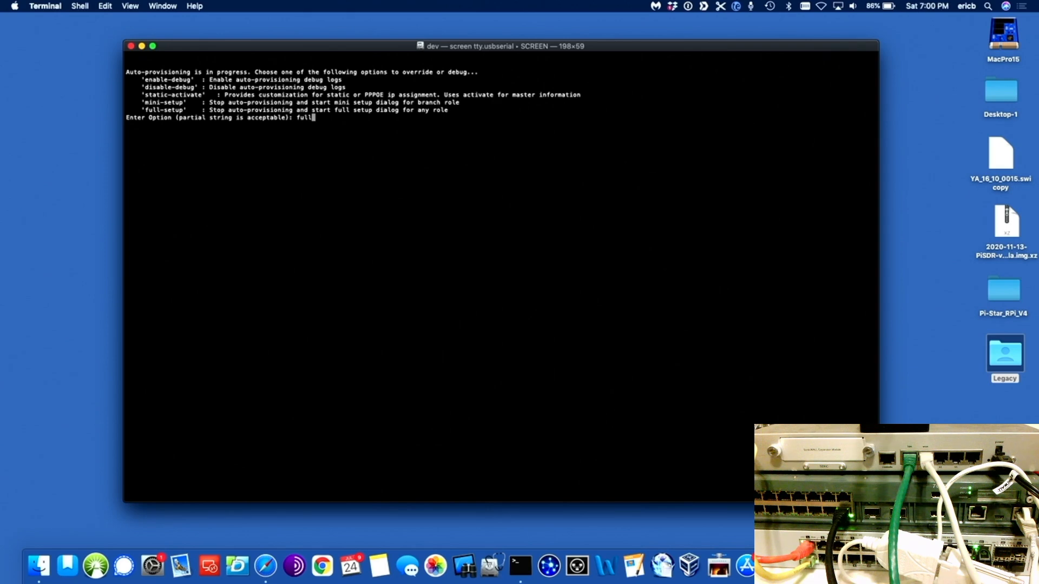
pyautogui.write('-setup')
pyautogui.press('Return')
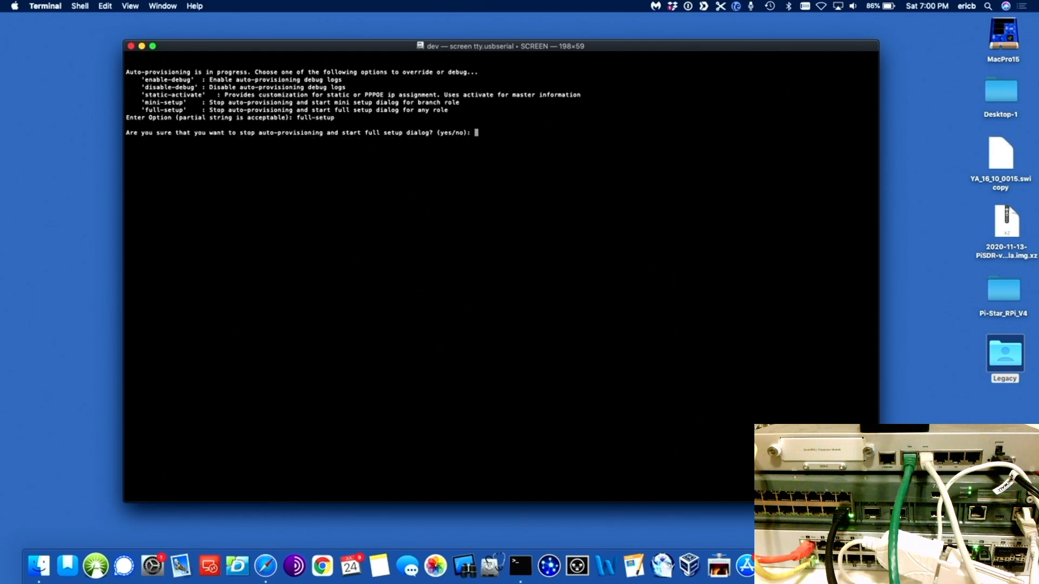
pyautogui.write('y')
pyautogui.press('Return')
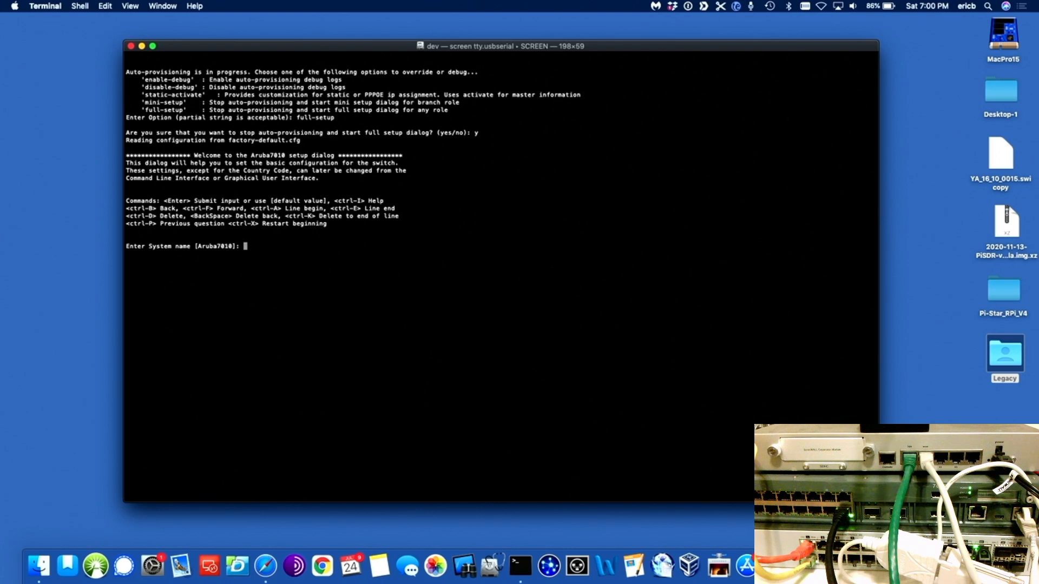
# Step: Keep the default name Aruba7010, master role, VLAN 1 IP and mask, no gateway, and decline IPv6
pyautogui.press('Return')
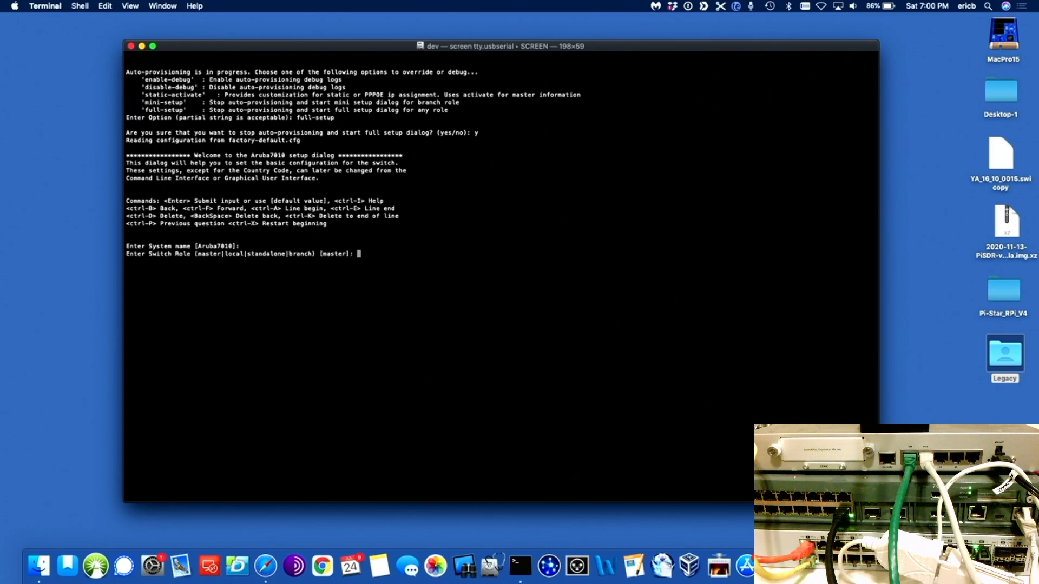
pyautogui.press('Return')
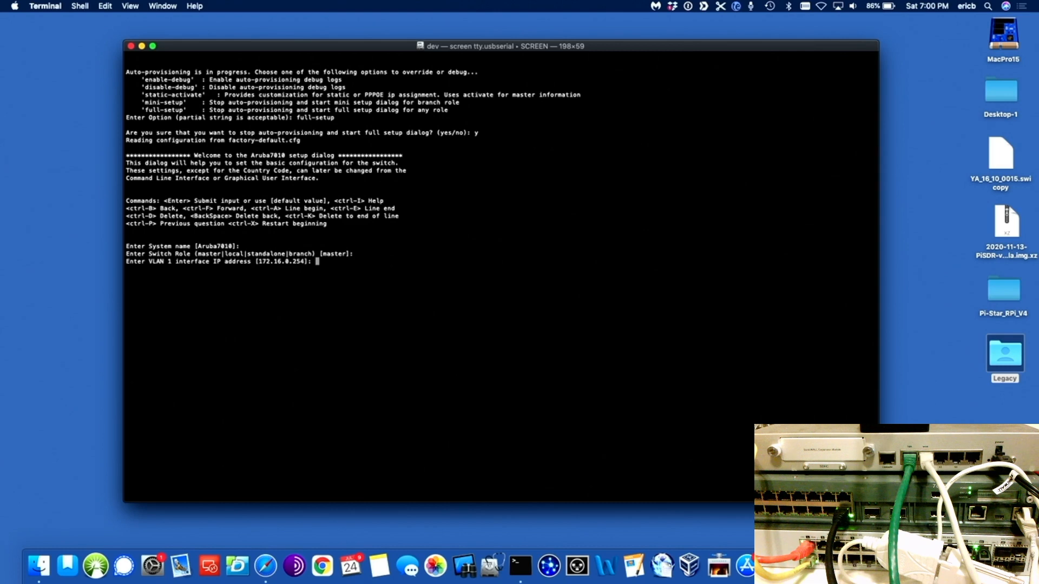
pyautogui.press('Return')
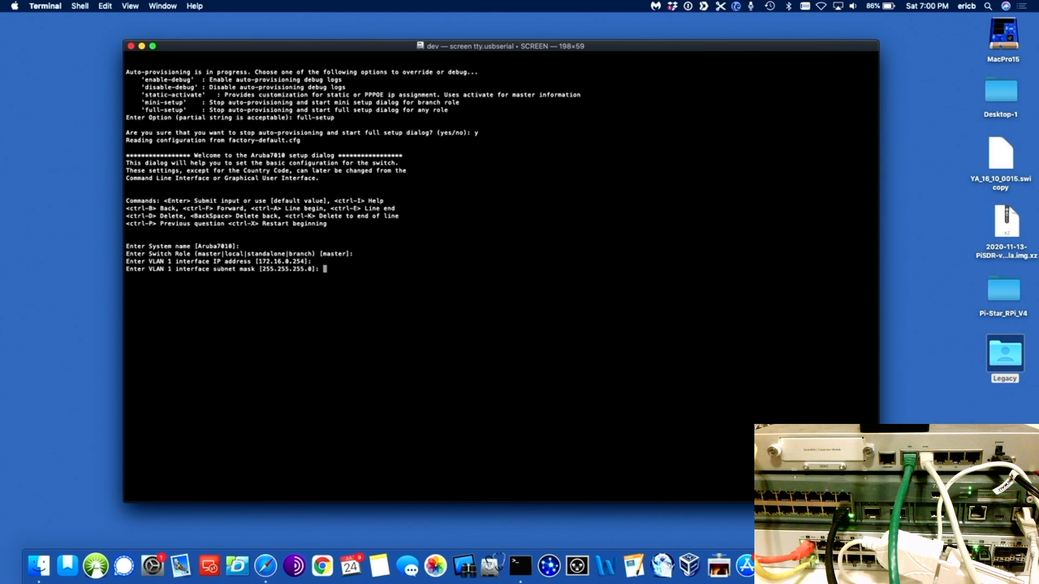
pyautogui.press('Return')
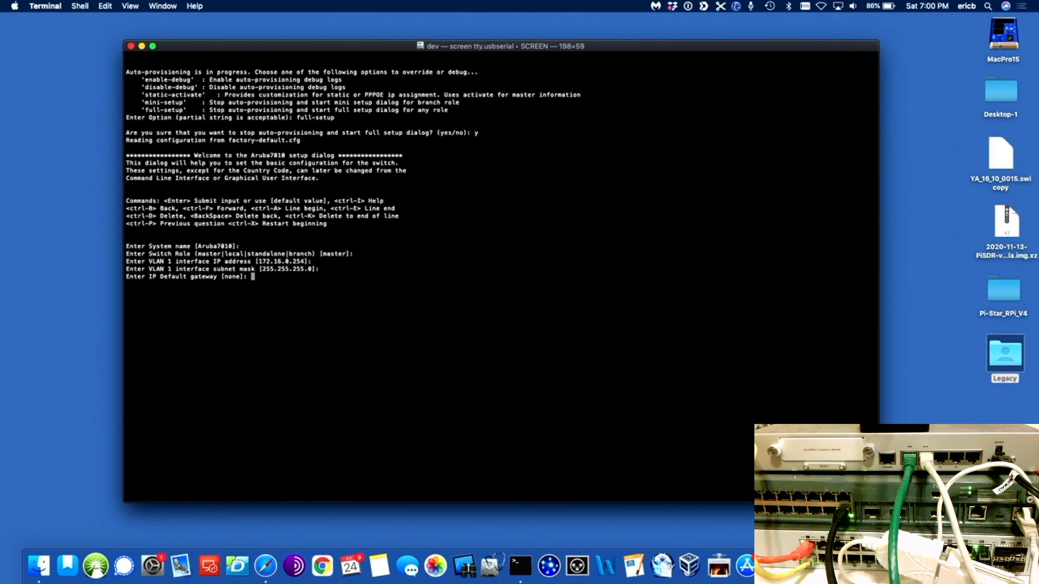
pyautogui.press('Return')
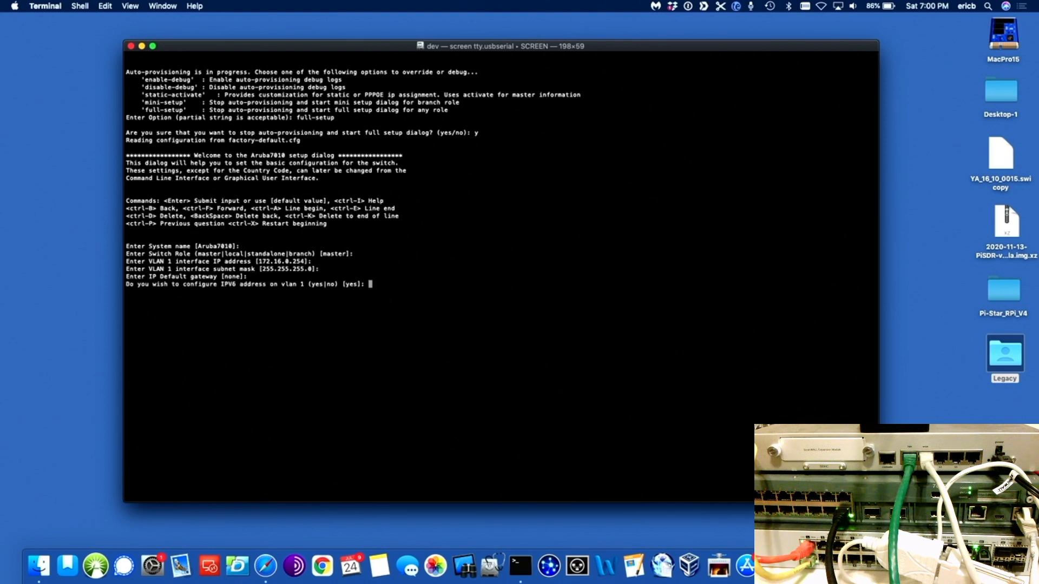
pyautogui.write('no')
pyautogui.press('Return')
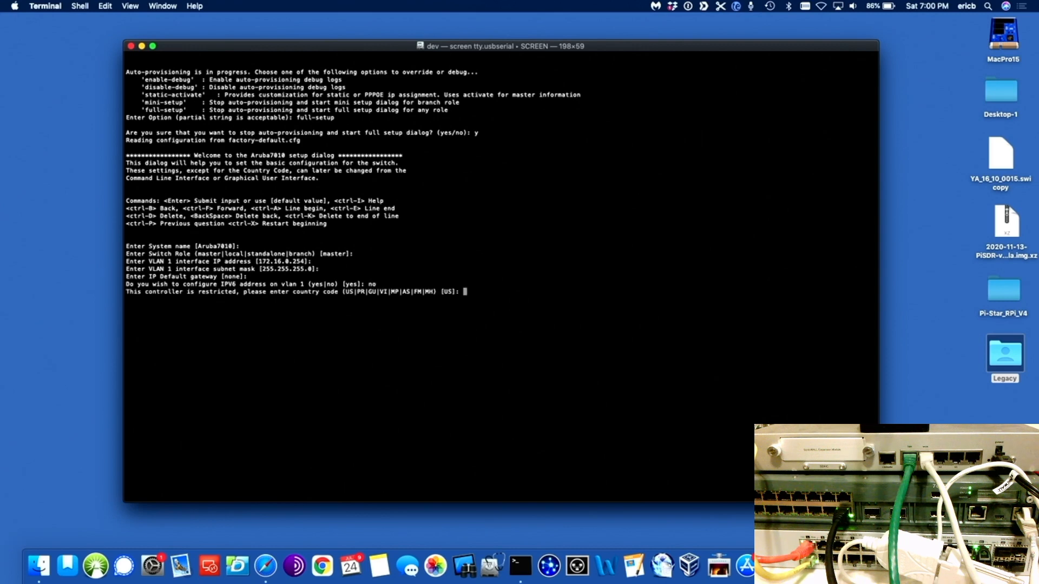
# Step: Confirm country code US and accept the PST-8:0 time zone, current time and date
pyautogui.press('Return')
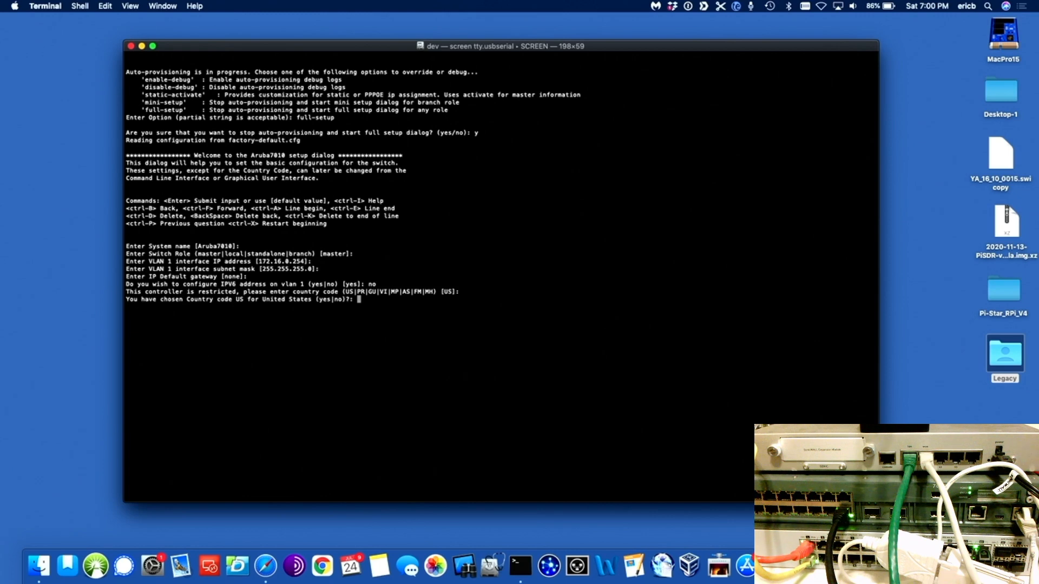
pyautogui.write('yes')
pyautogui.press('Return')
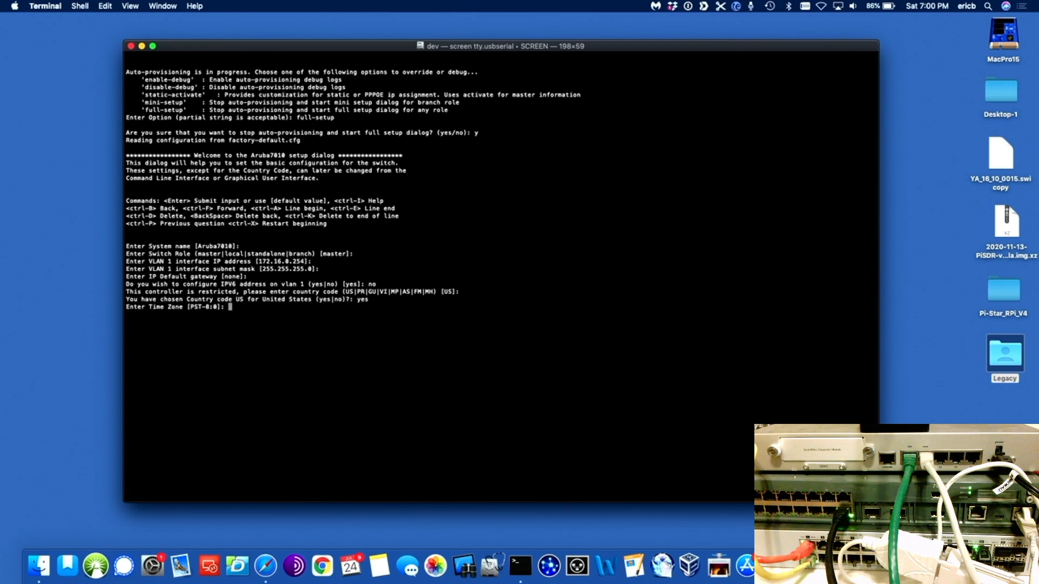
pyautogui.press('Return')
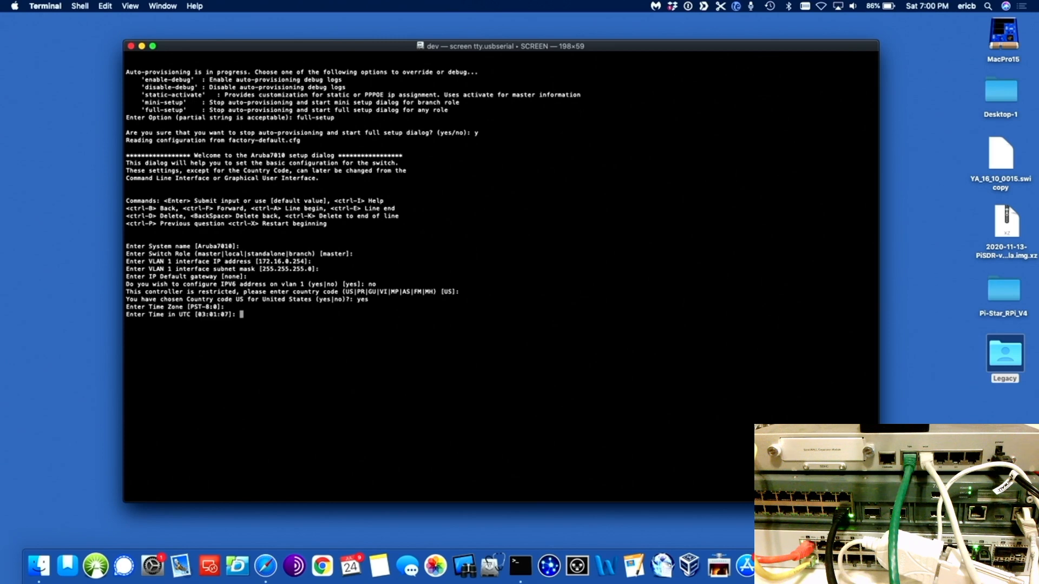
pyautogui.press('Return')
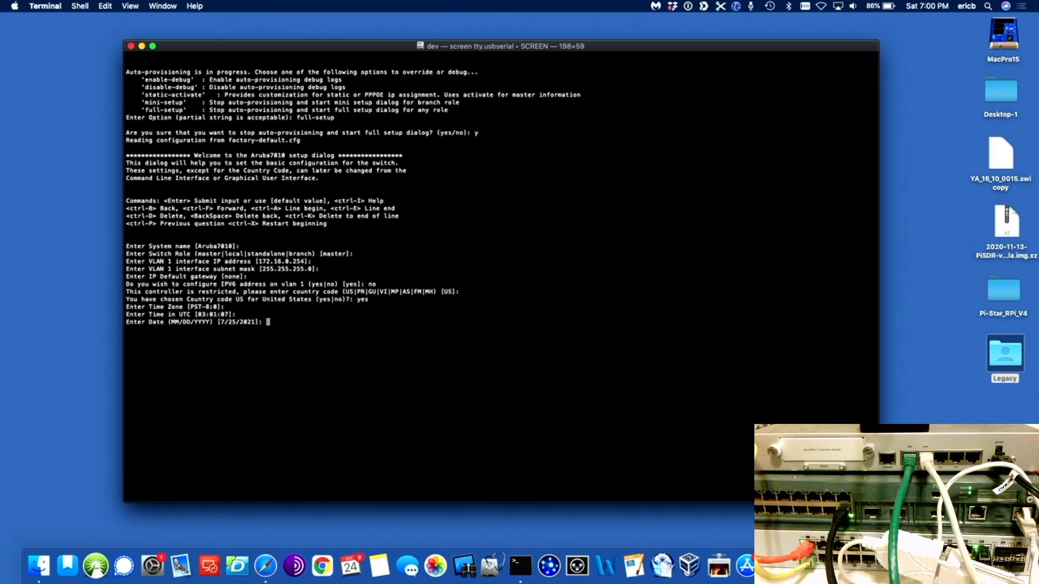
pyautogui.press('Return')
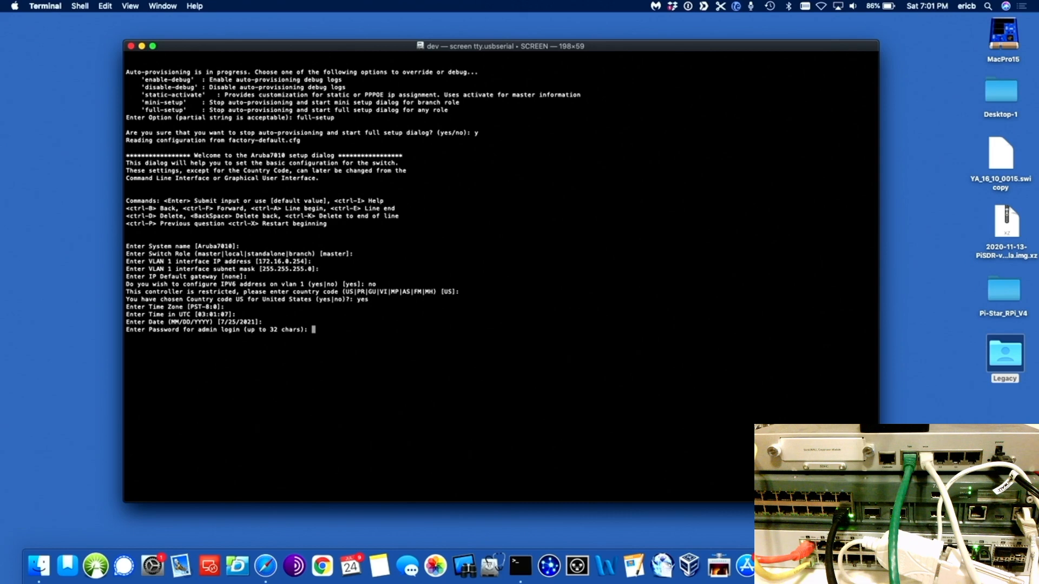
# Step: Set and confirm the admin login password and the enable-mode password
pyautogui.write('******')
pyautogui.press('Return')
pyautogui.write('******')
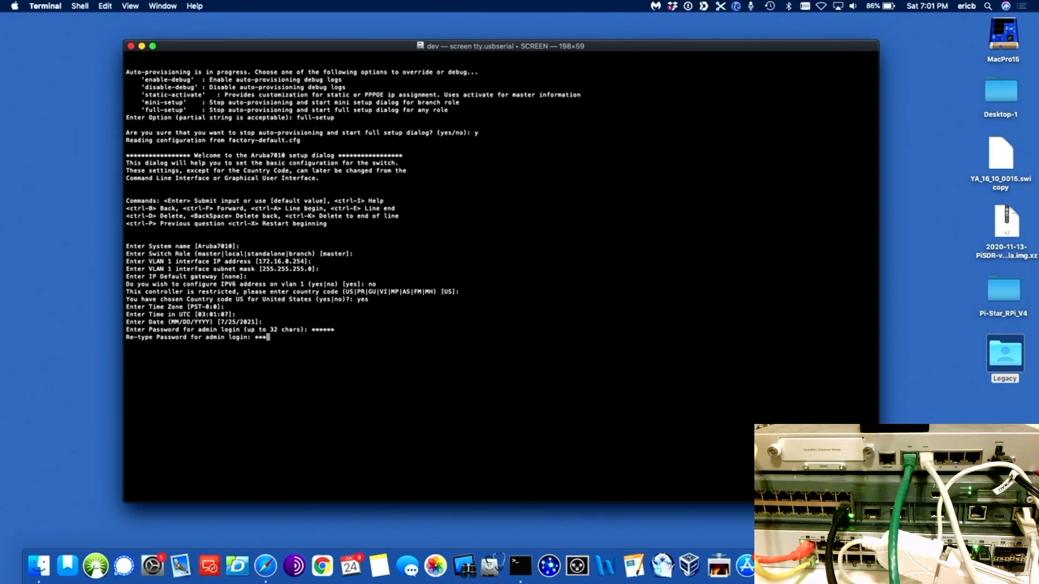
pyautogui.press('Return')
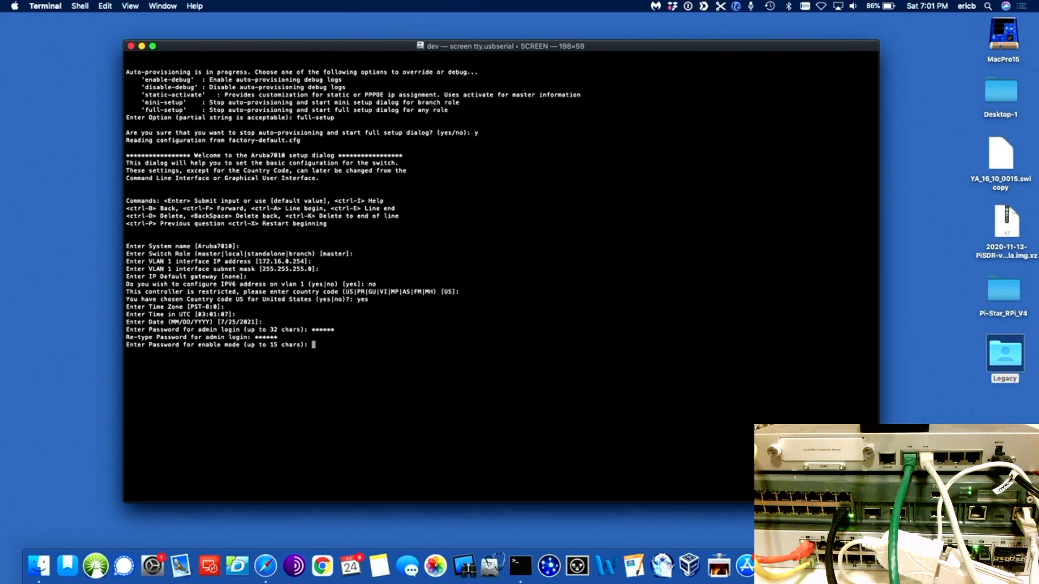
pyautogui.write('******')
pyautogui.press('Return')
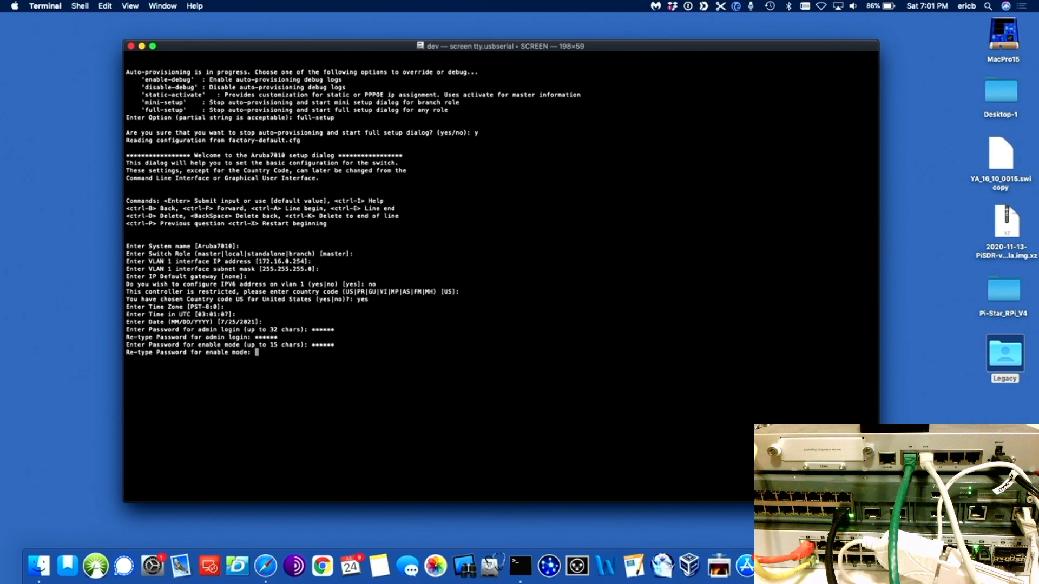
pyautogui.write('******')
pyautogui.press('Return')
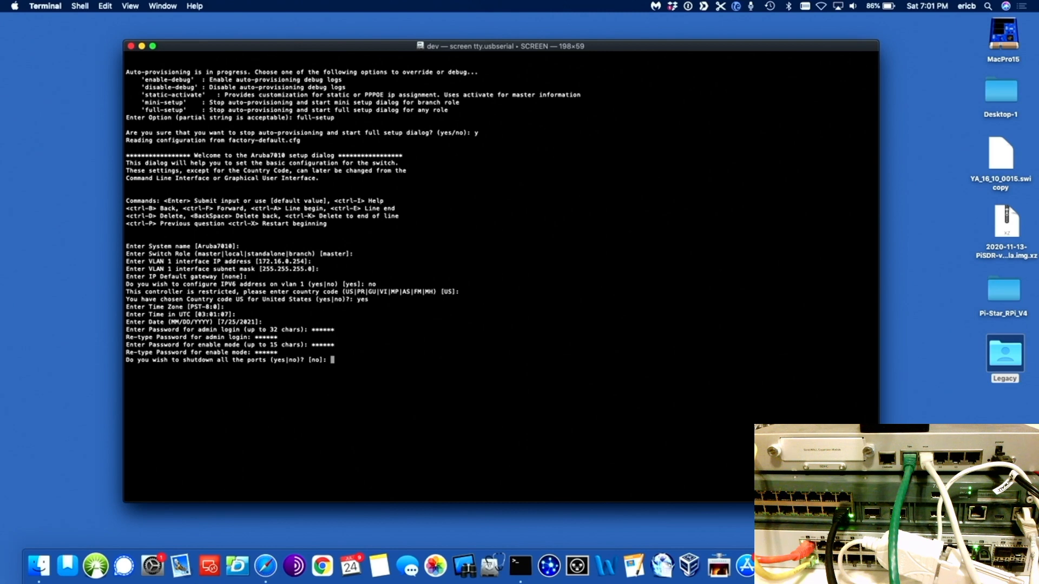
# Step: Keep all ports enabled and accept the setup changes so the controller restarts
pyautogui.press('Return')
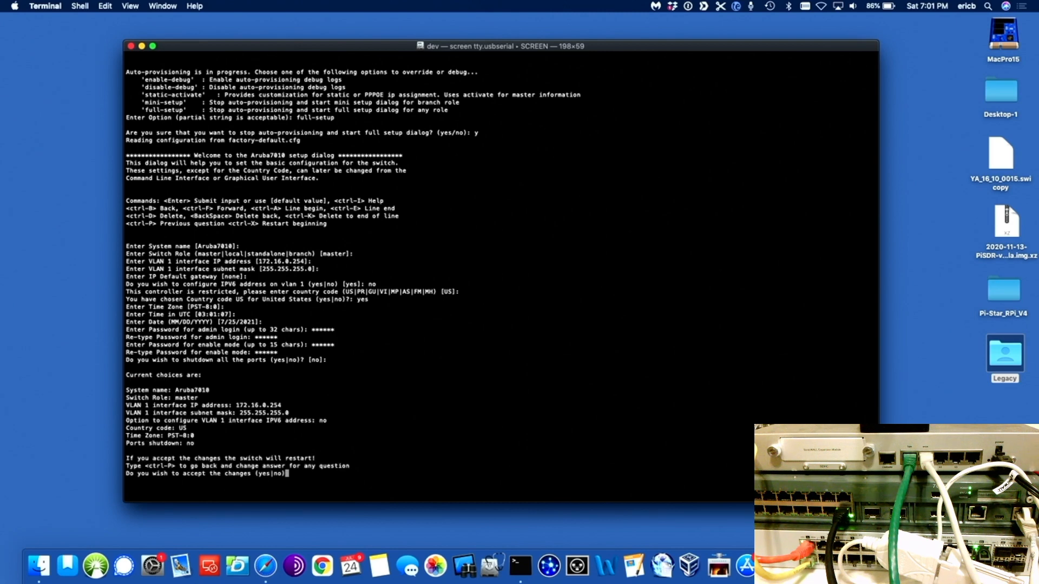
pyautogui.write('yes')
pyautogui.press('Return')
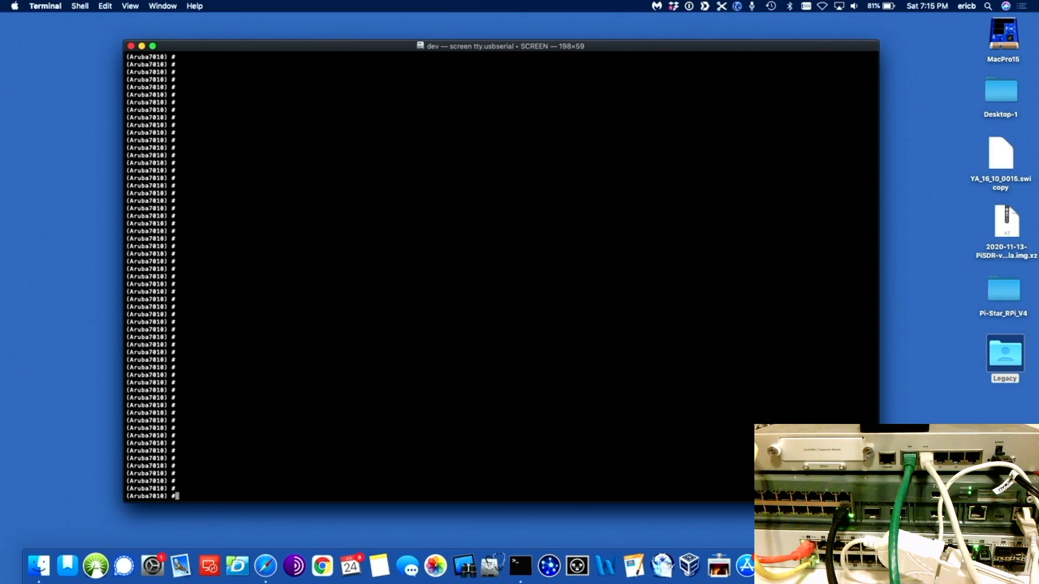
# Step: List the controller's stored files with dir, then start a license import and select the license file name
pyautogui.write('dir')
pyautogui.press('Return')
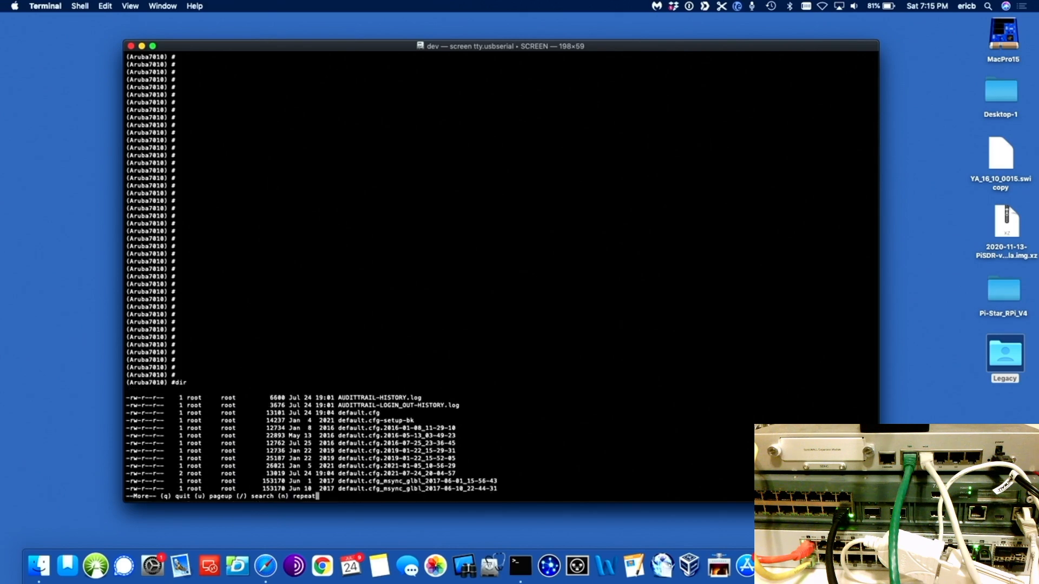
pyautogui.press('space')
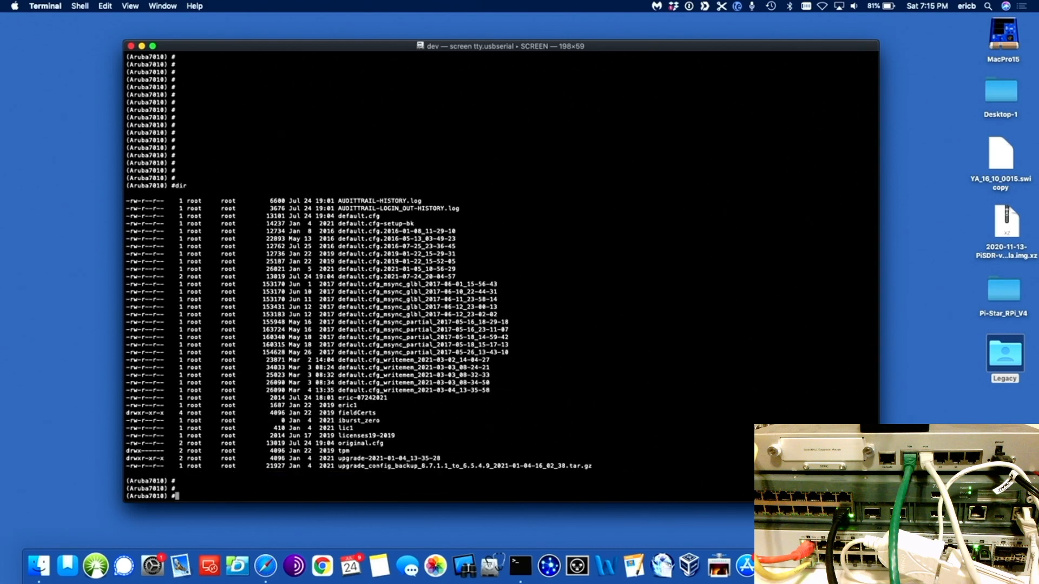
pyautogui.press('Return')
pyautogui.press('Return')
pyautogui.press('Return')
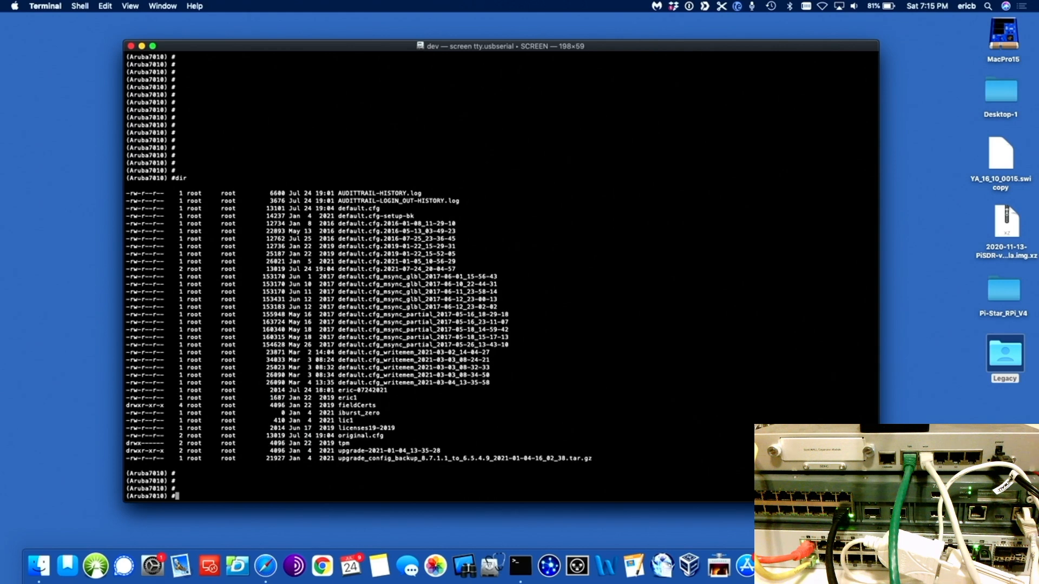
pyautogui.write('license import')
pyautogui.moveTo(389, 391); pyautogui.dragTo(340, 390)
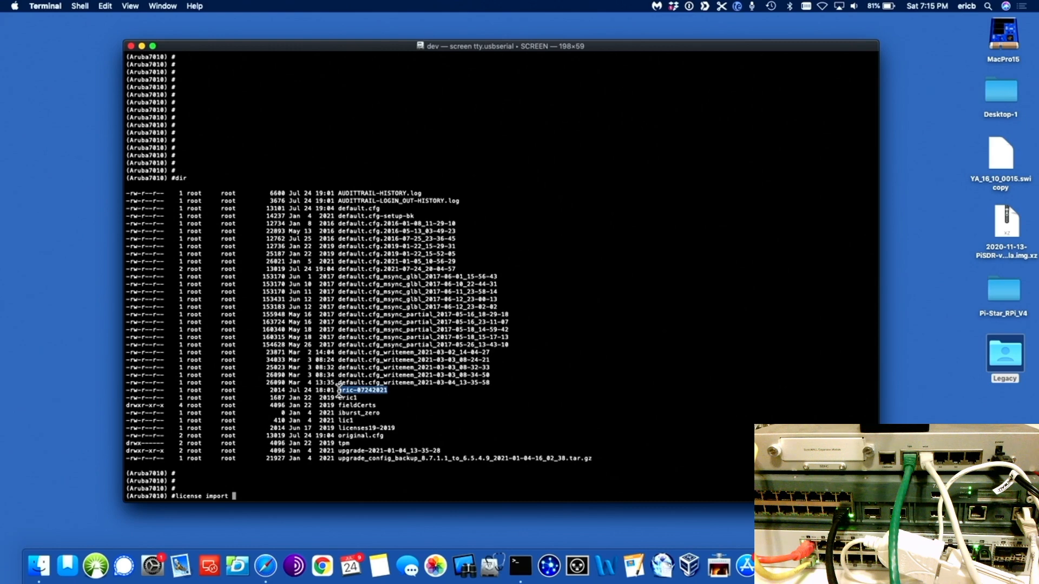
# Step: Paste the license file name into the license import command and run it to import 6 licenses
pyautogui.click(302, 494)
pyautogui.press('super+v')
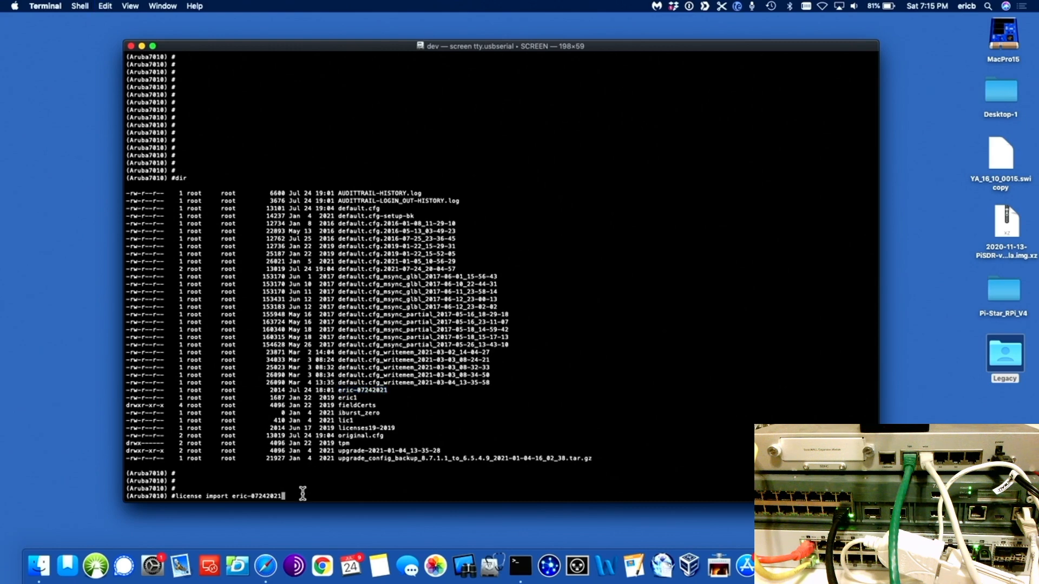
pyautogui.press('Return')
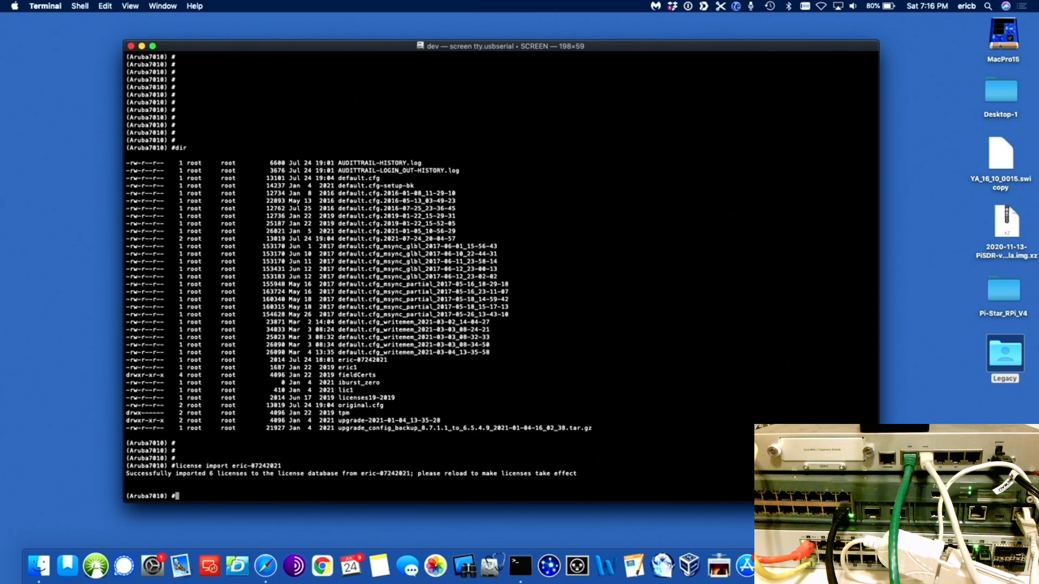
# Step: Reload the controller and confirm the restart with y
pyautogui.write('reload')
pyautogui.press('Return')
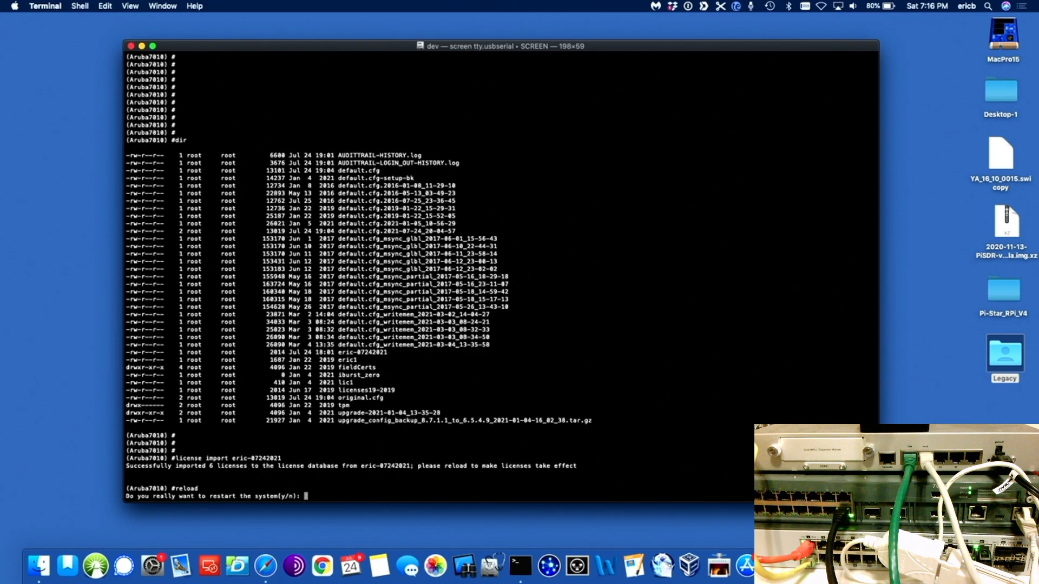
pyautogui.write('y')
pyautogui.press('Return')
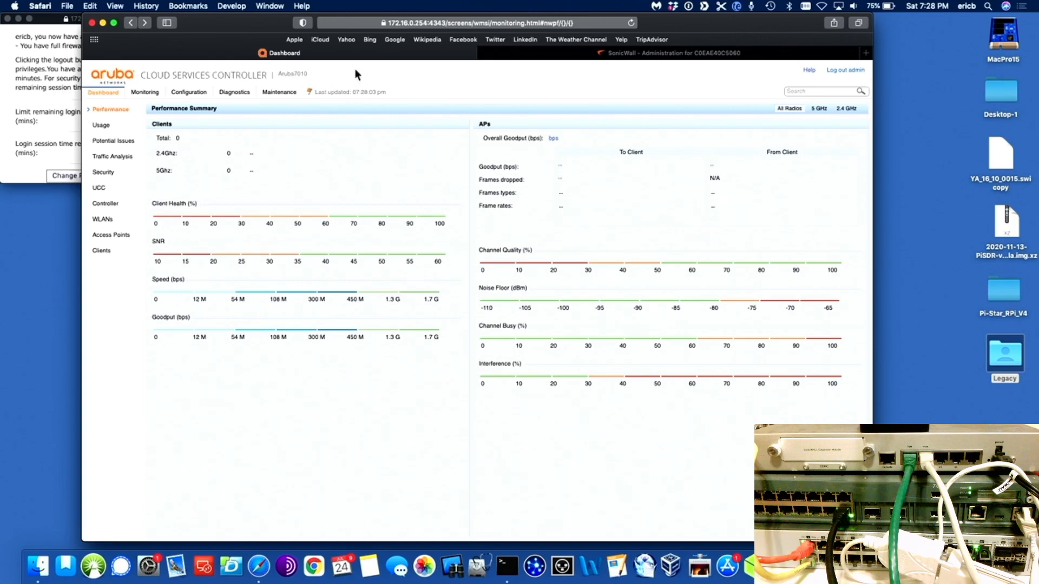
# Step: Set Control Plane Security to Disabled, apply it, and launch the Controller setup wizard
pyautogui.click(189, 92)
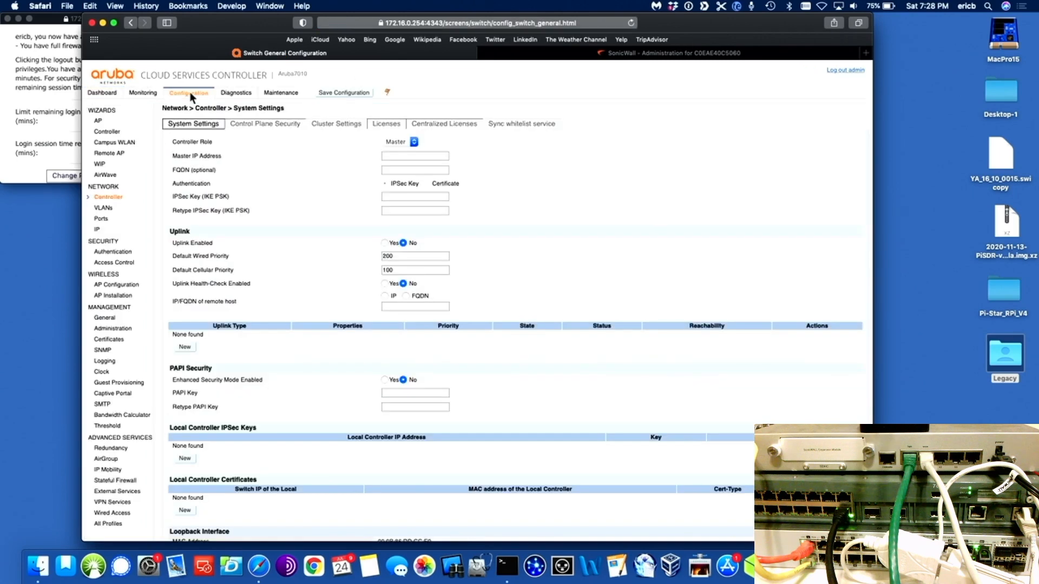
pyautogui.click(265, 124)
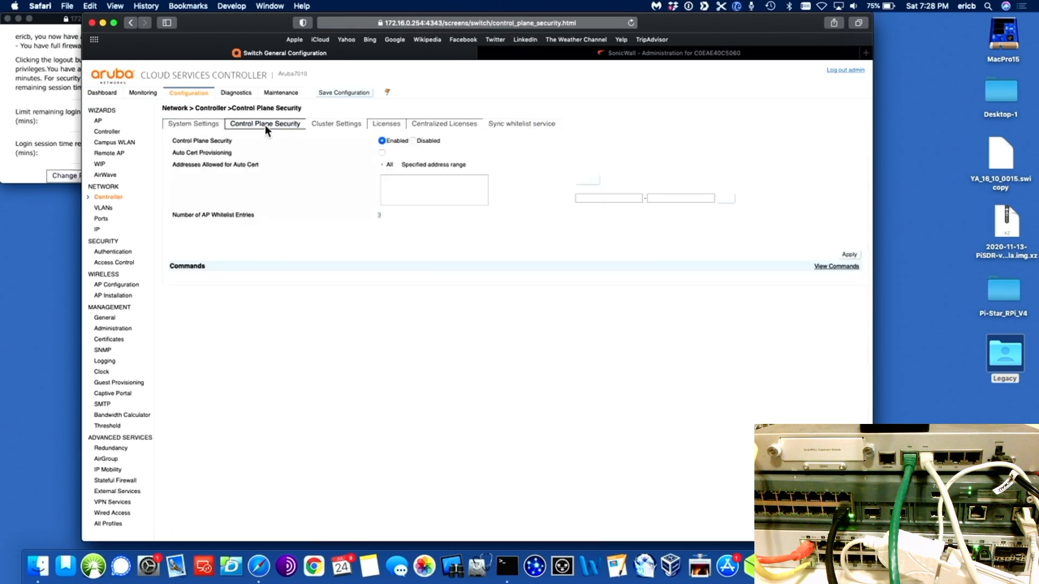
pyautogui.click(413, 140)
pyautogui.click(850, 256)
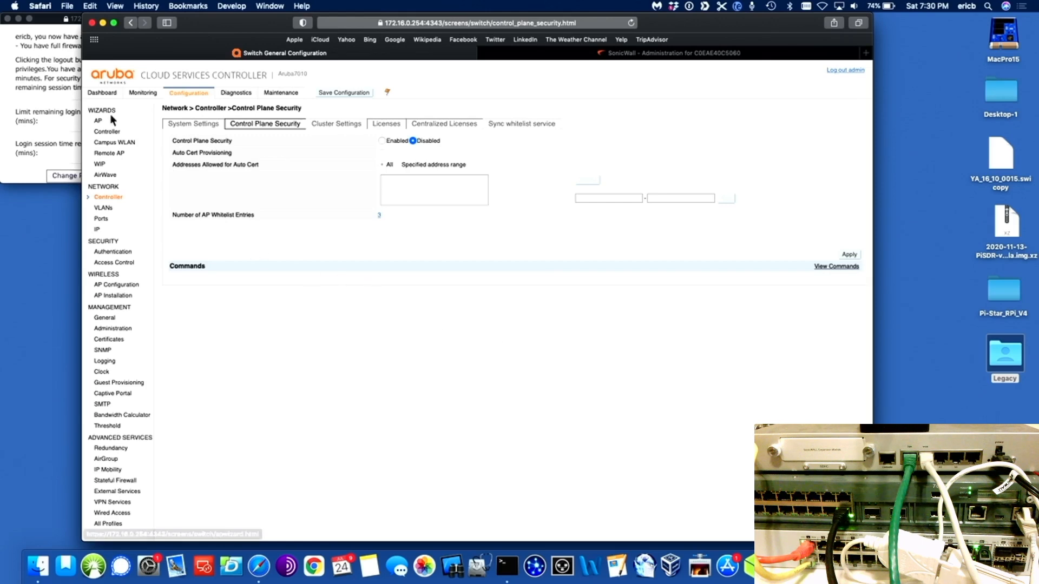
pyautogui.click(107, 131)
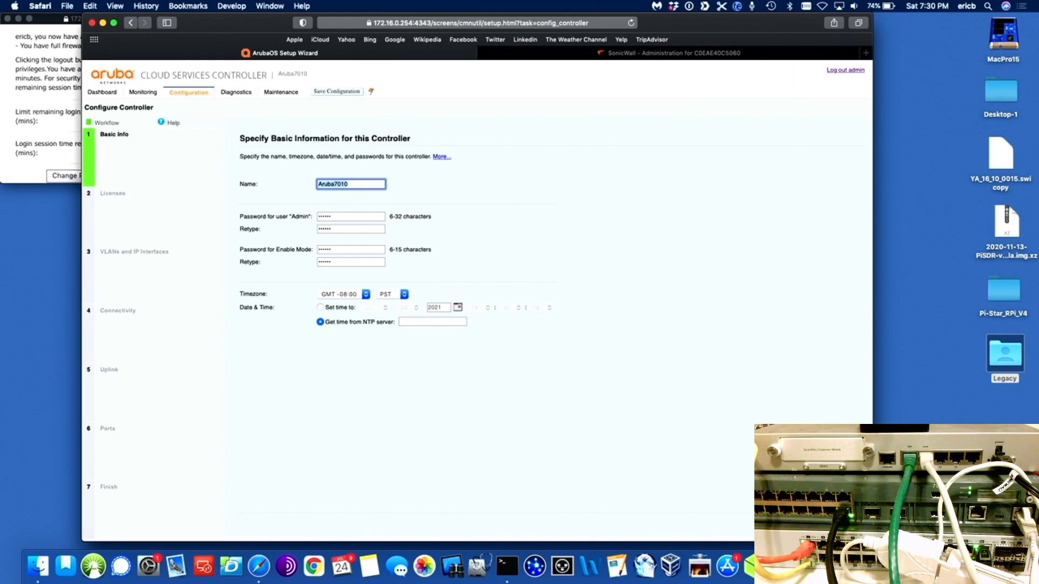
# Step: Choose 'Set time to' instead of NTP, pass Licenses, and start a new named VLAN
pyautogui.click(845, 523)
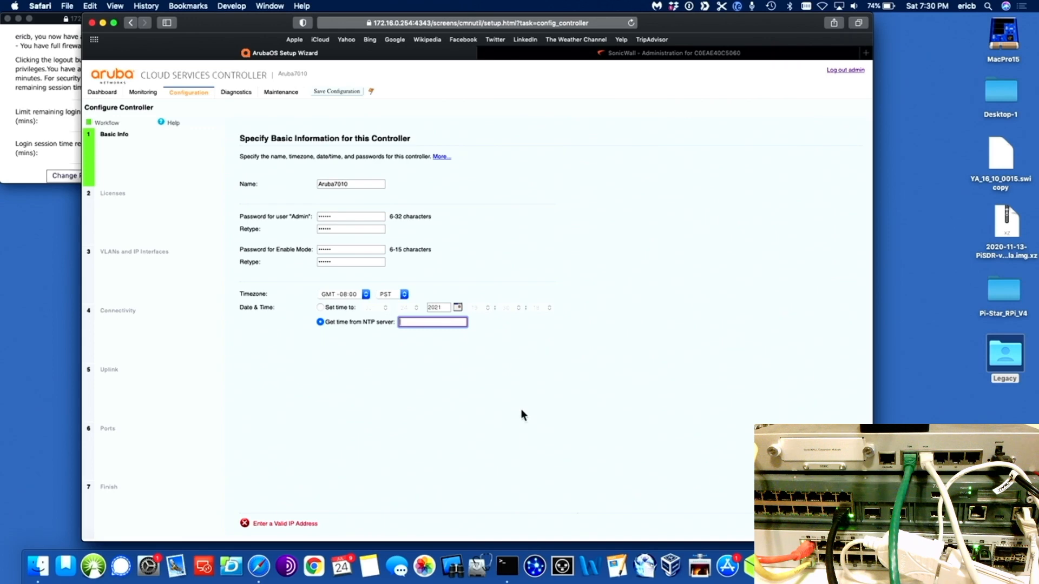
pyautogui.click(321, 308)
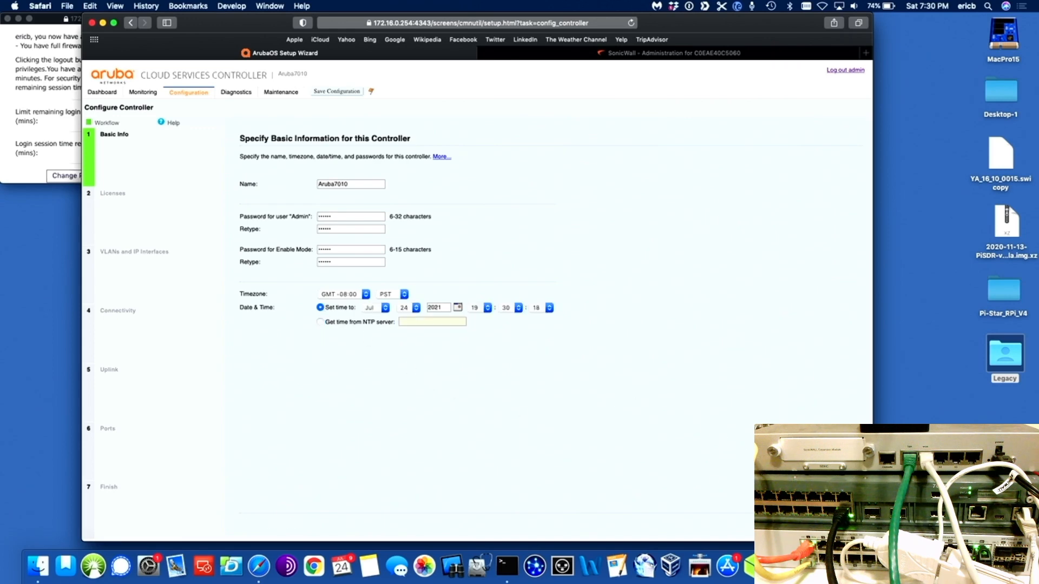
pyautogui.click(846, 523)
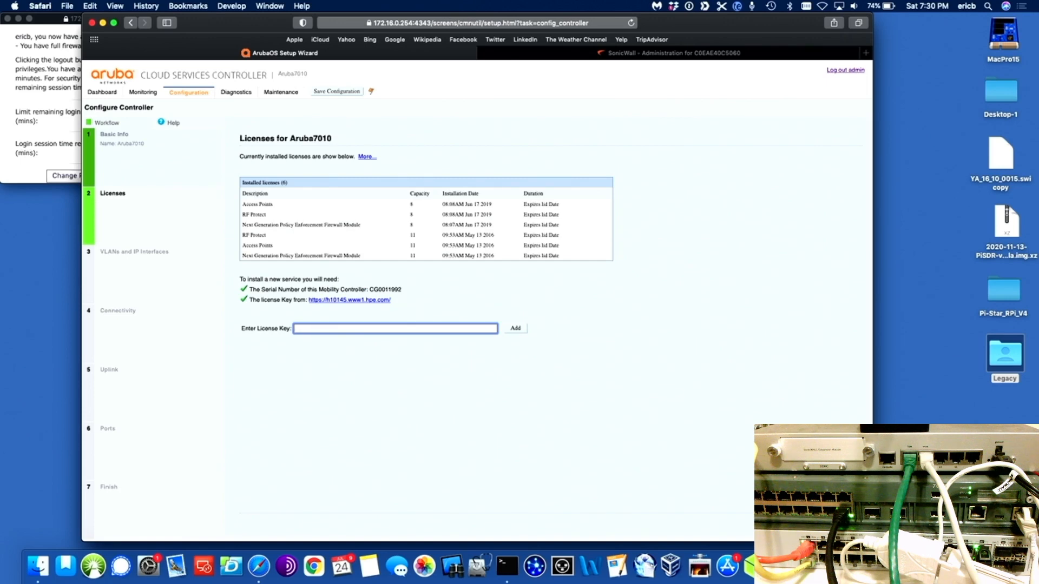
pyautogui.click(846, 524)
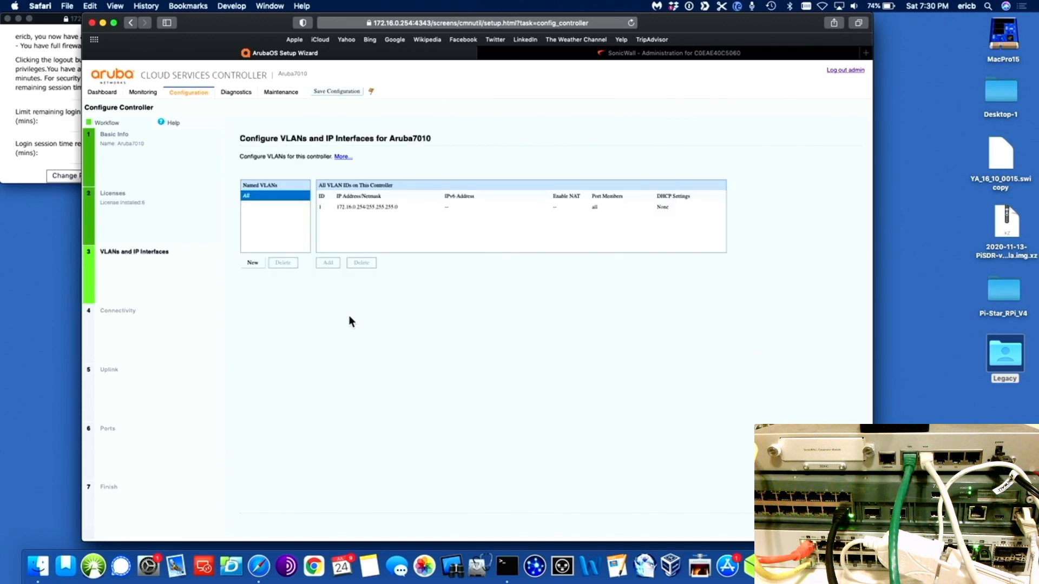
pyautogui.click(252, 266)
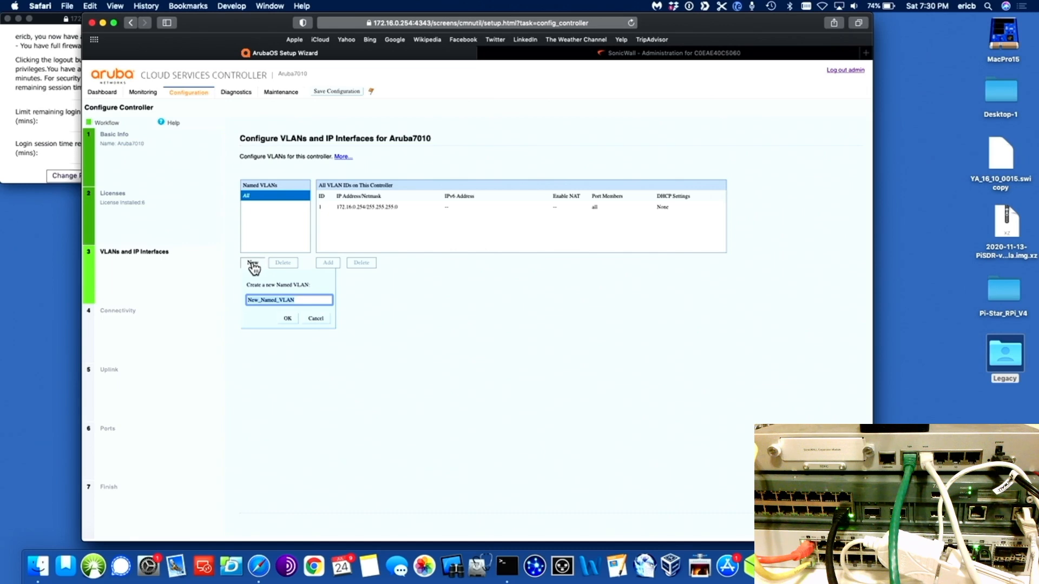
# Step: Create the Teachers named VLAN and add a new VLAN ID row to it
pyautogui.write('Teachers')
pyautogui.click(287, 318)
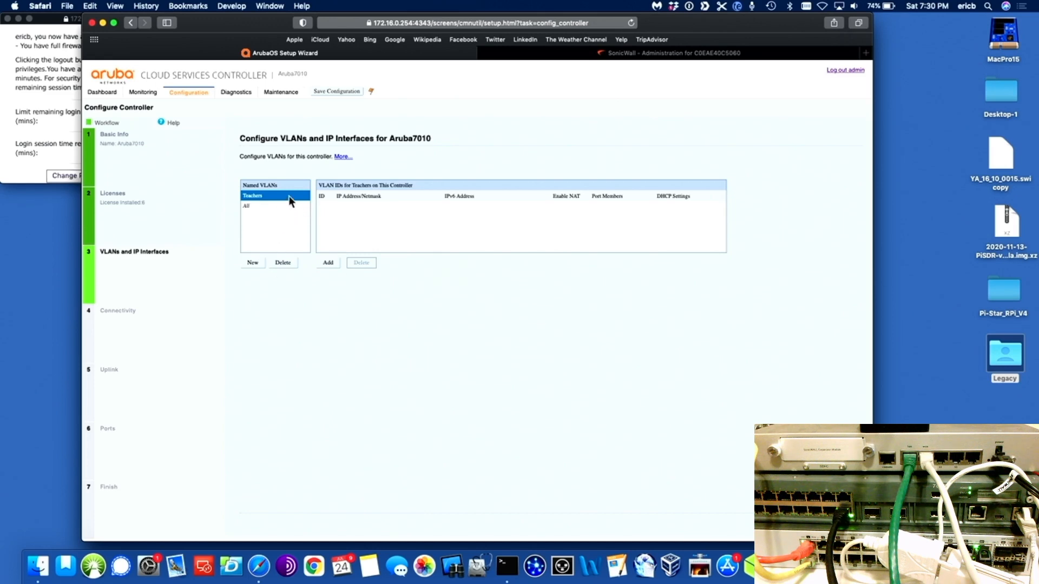
pyautogui.click(330, 265)
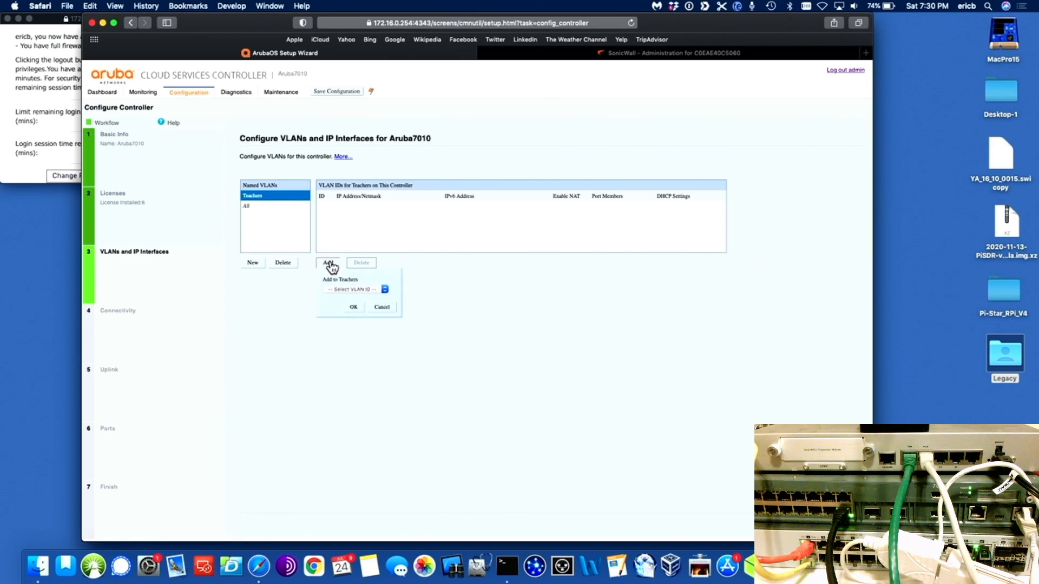
pyautogui.click(385, 290)
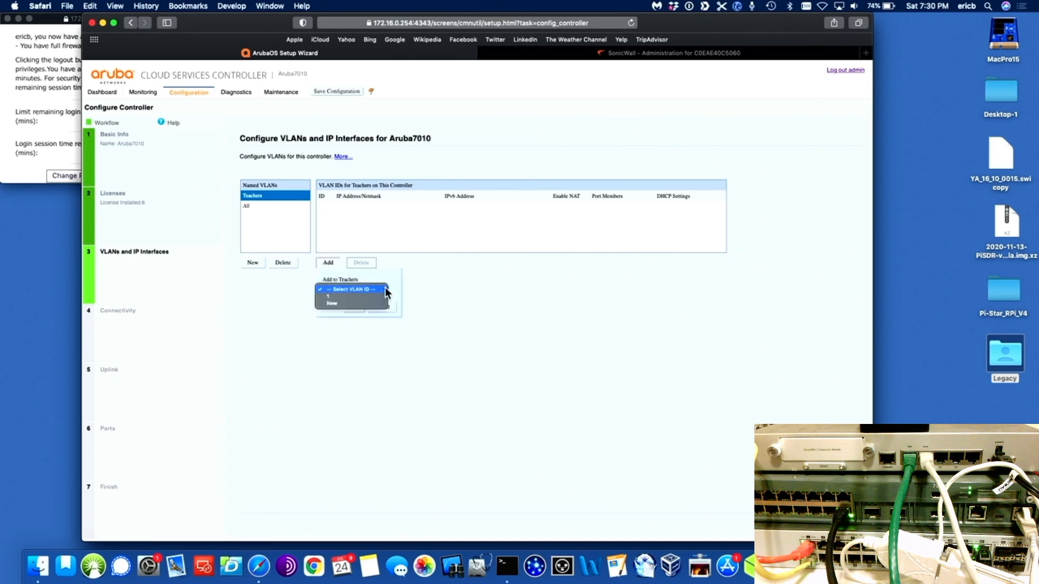
pyautogui.click(352, 304)
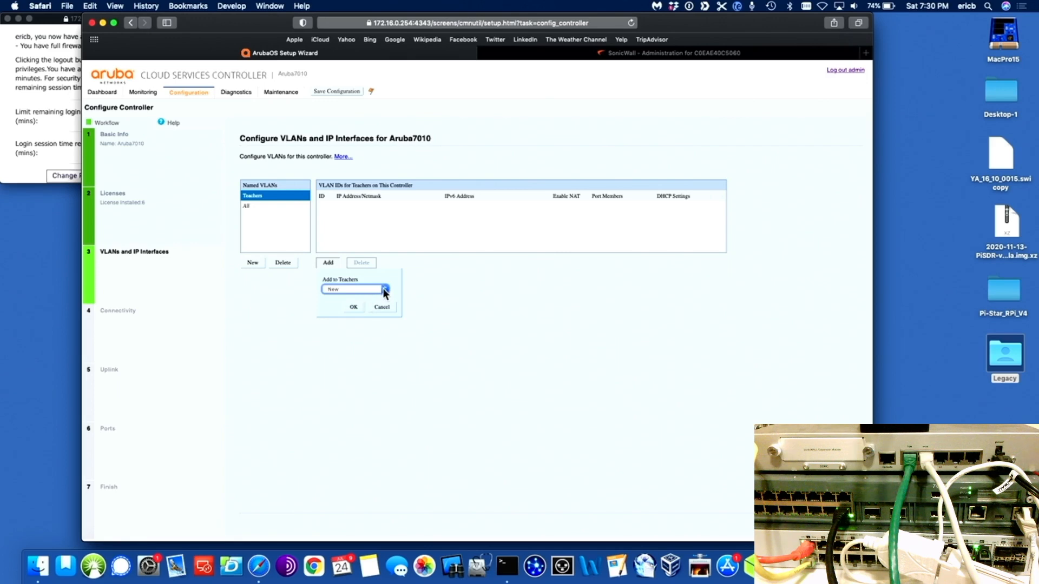
pyautogui.click(353, 307)
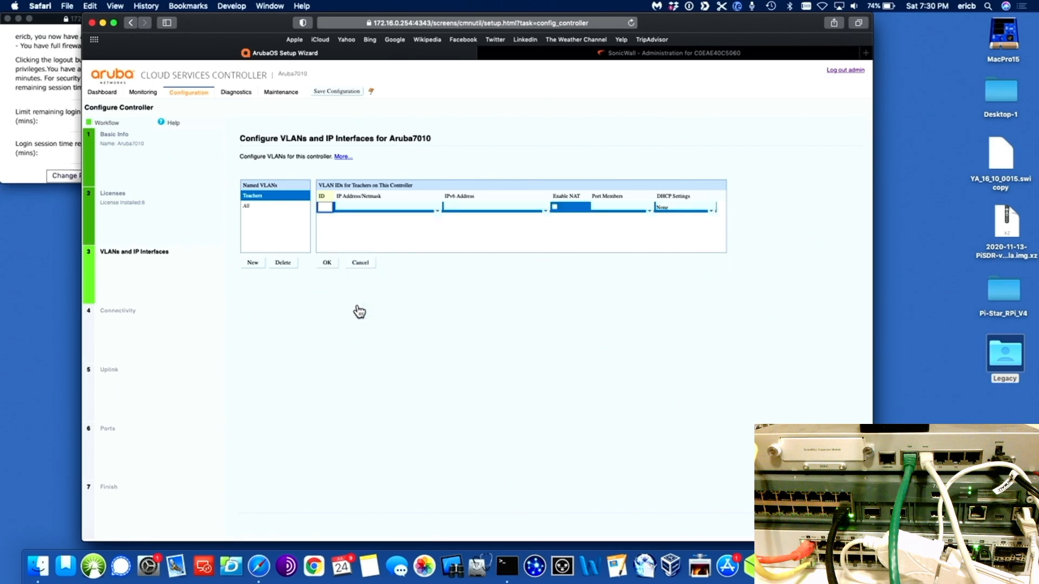
# Step: Give the new row VLAN ID 10 and interface address 10.0.10.254
pyautogui.write('10')
pyautogui.press('Tab')
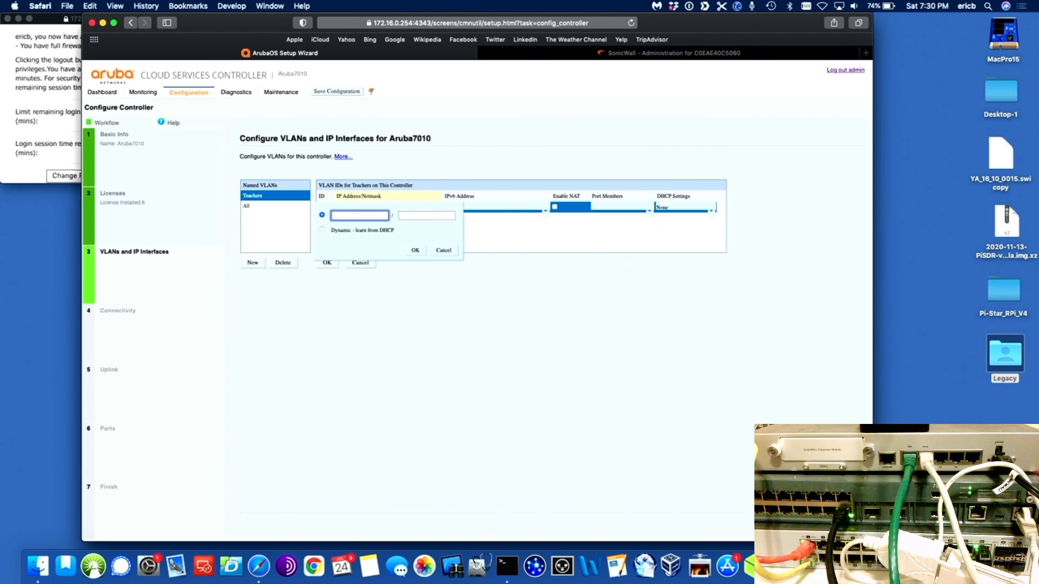
pyautogui.write('10.0.10')
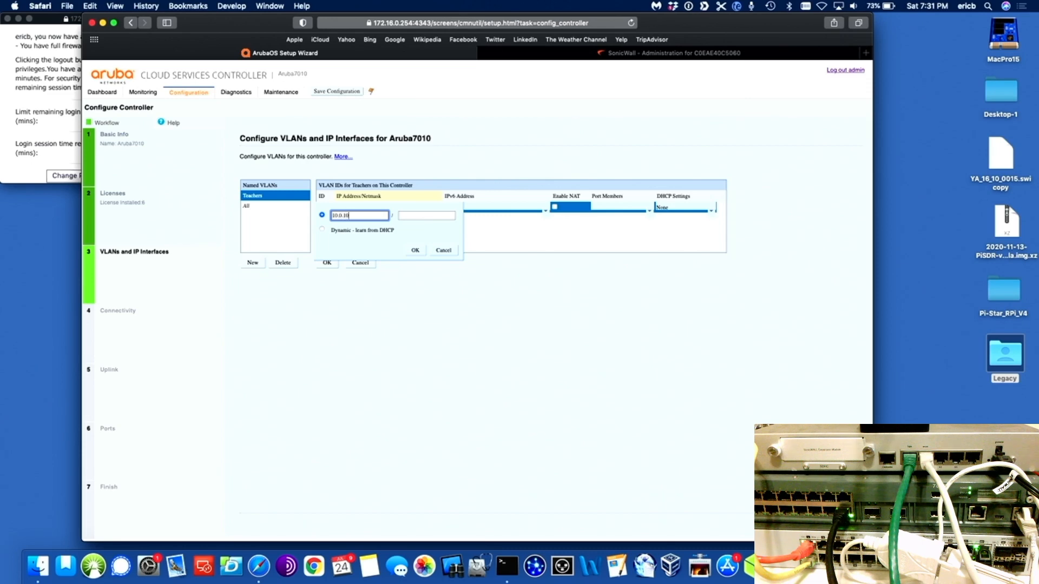
pyautogui.write('.0')
pyautogui.press('BackSpace')
pyautogui.press('BackSpace')
pyautogui.write('.0')
pyautogui.click(428, 215)
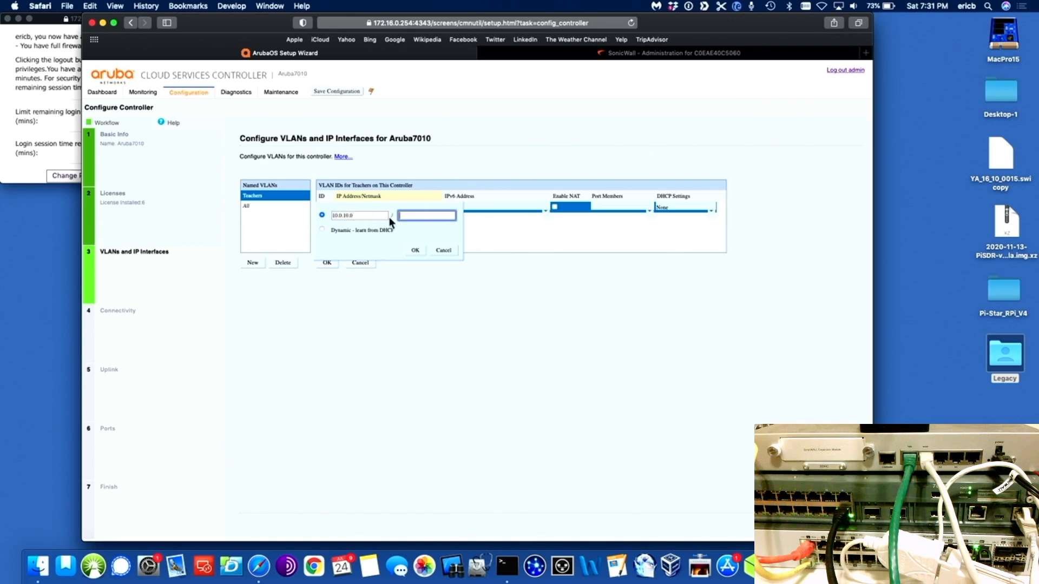
pyautogui.doubleClick(372, 215)
pyautogui.click(372, 215)
pyautogui.press('BackSpace')
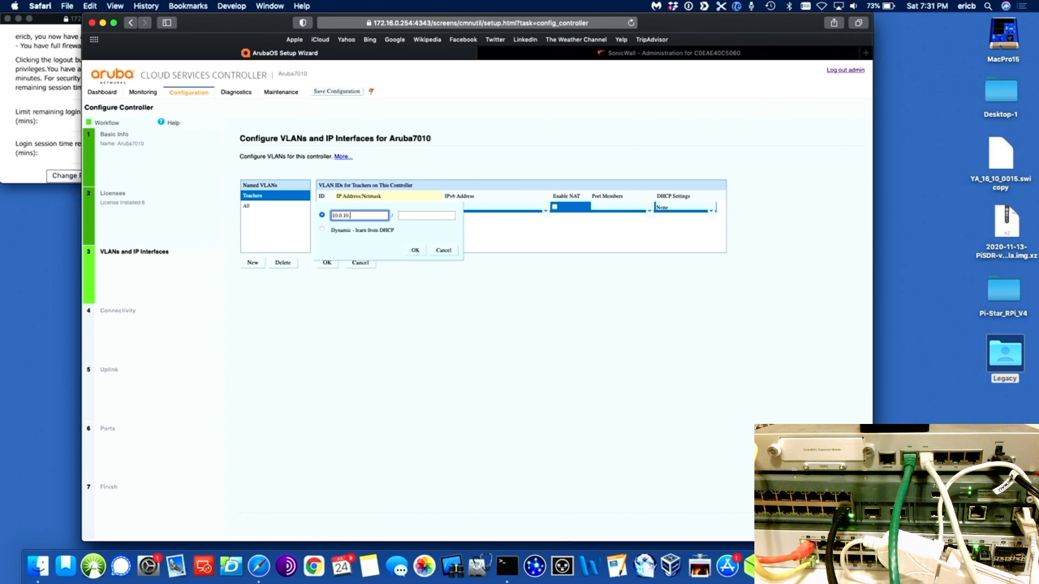
pyautogui.write('54')
pyautogui.press('Tab')
# Step: Set netmask 255.255.255.0, save the VLAN 10 row, and show all VLANs
pyautogui.write('2')
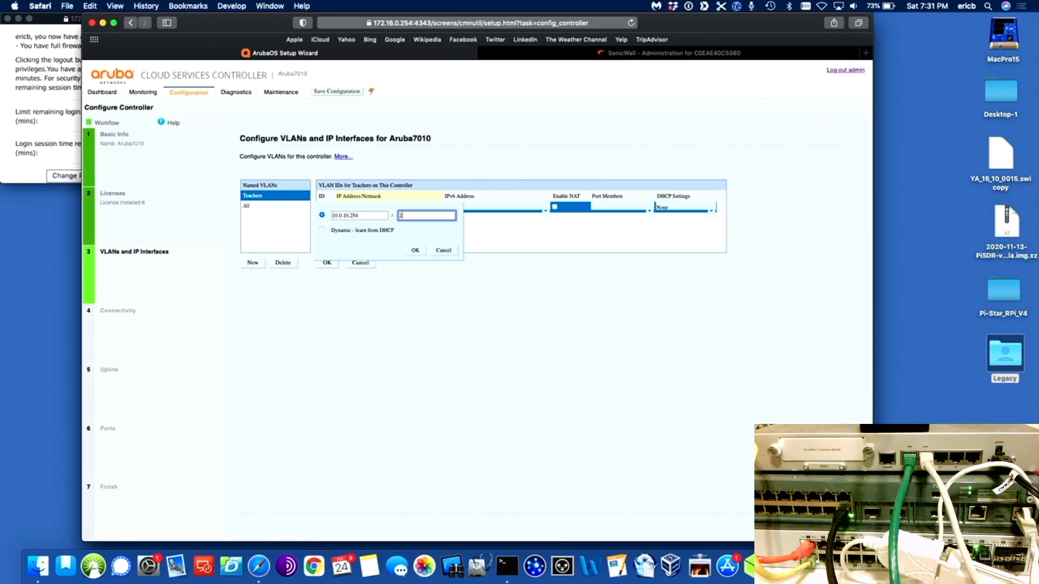
pyautogui.write('55.255.255.0')
pyautogui.click(415, 250)
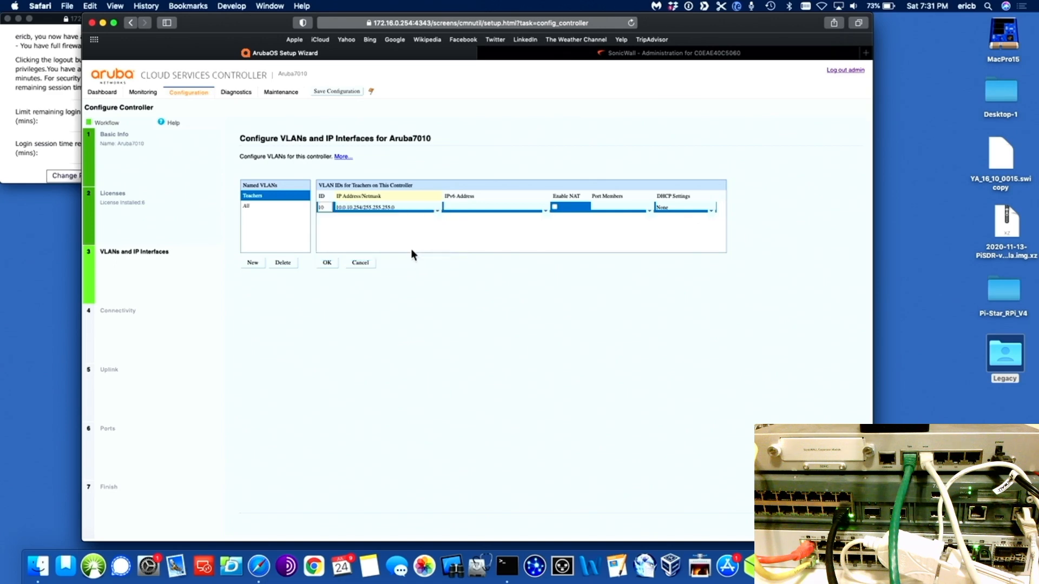
pyautogui.click(328, 263)
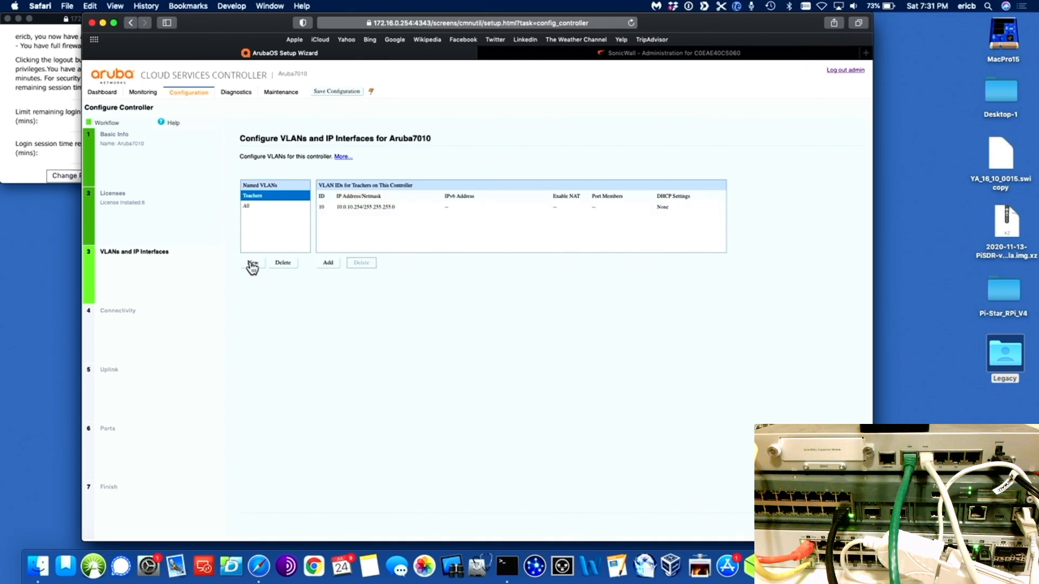
pyautogui.click(245, 206)
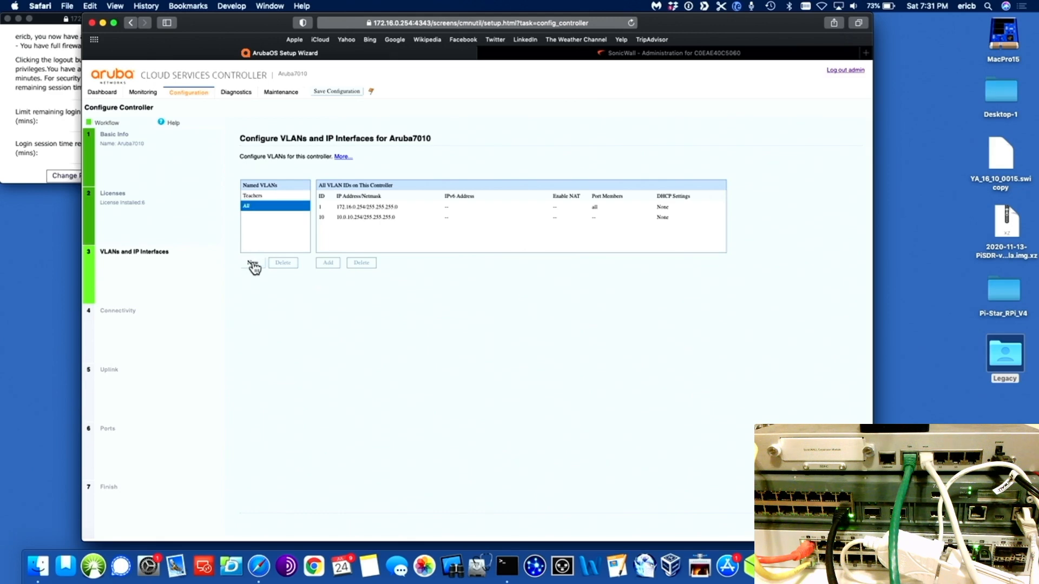
# Step: Create the Students named VLAN and add a new VLAN ID row to it
pyautogui.click(252, 264)
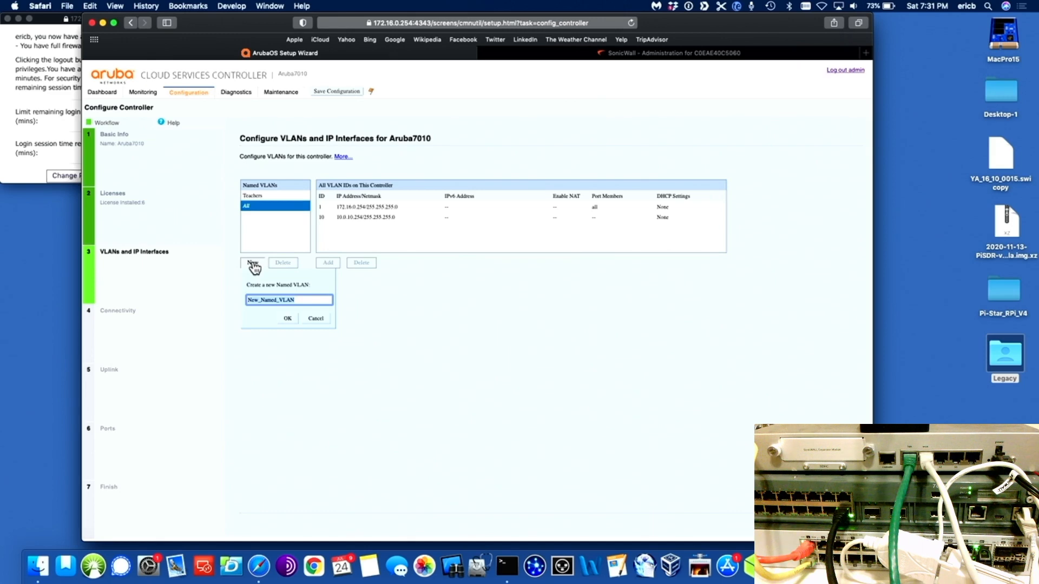
pyautogui.write('Students')
pyautogui.click(288, 320)
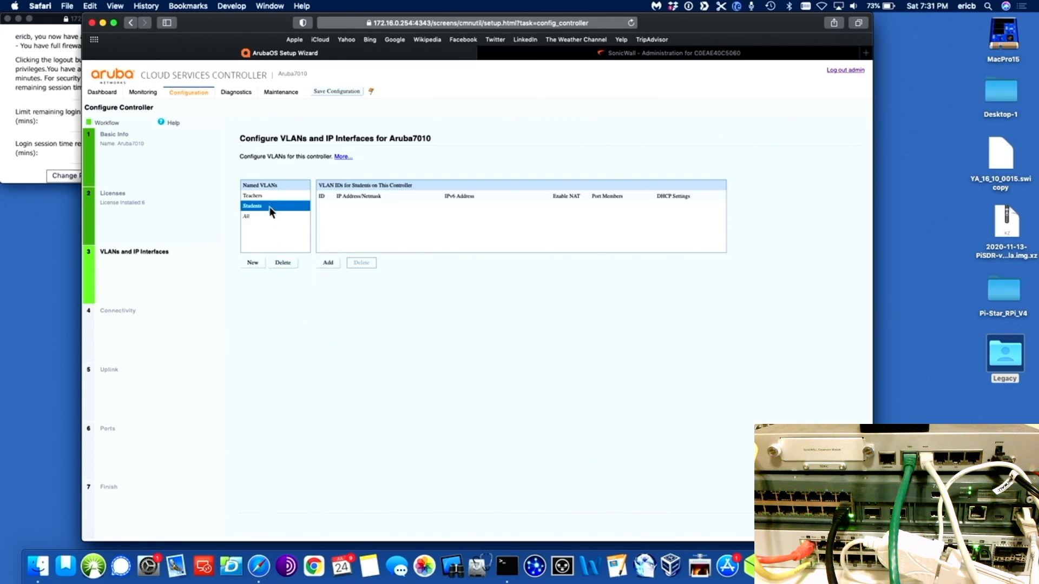
pyautogui.click(328, 263)
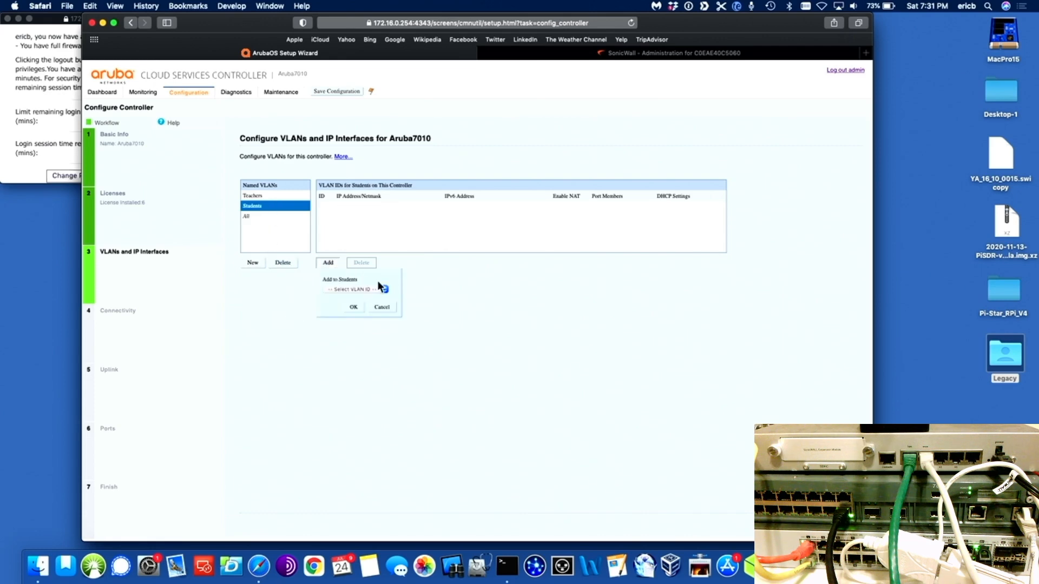
pyautogui.click(387, 291)
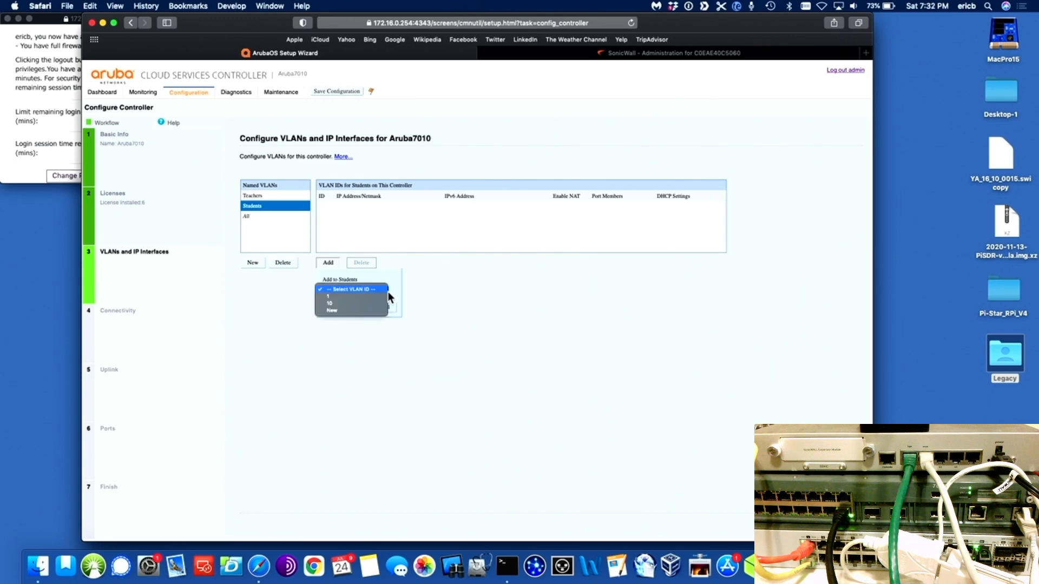
pyautogui.click(362, 310)
pyautogui.click(362, 313)
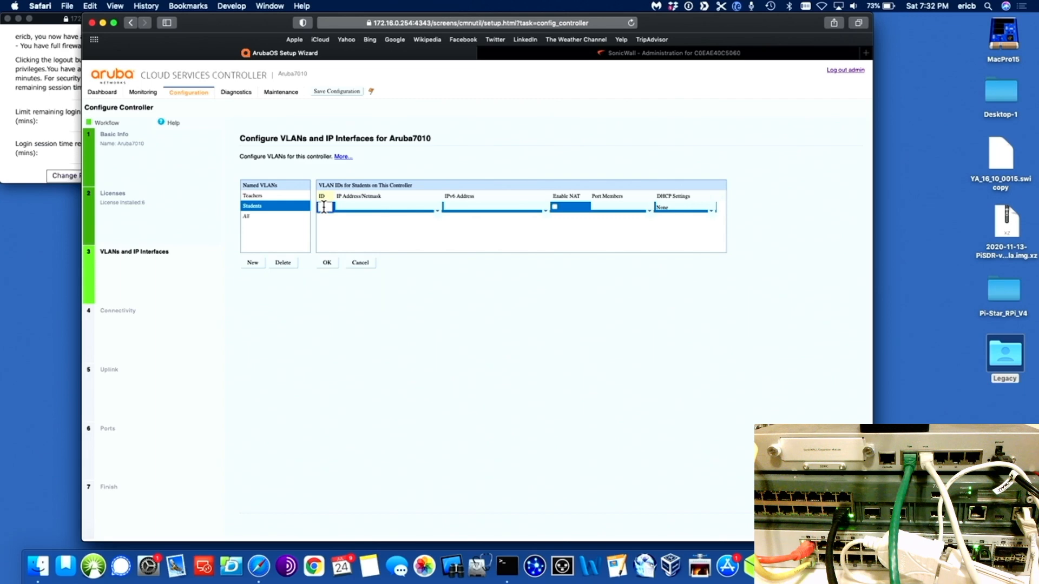
# Step: Give it VLAN ID 20 at 10.0.21.254/255.255.254.0, commit it, and show all VLANs
pyautogui.write('20')
pyautogui.press('Tab')
pyautogui.write('1')
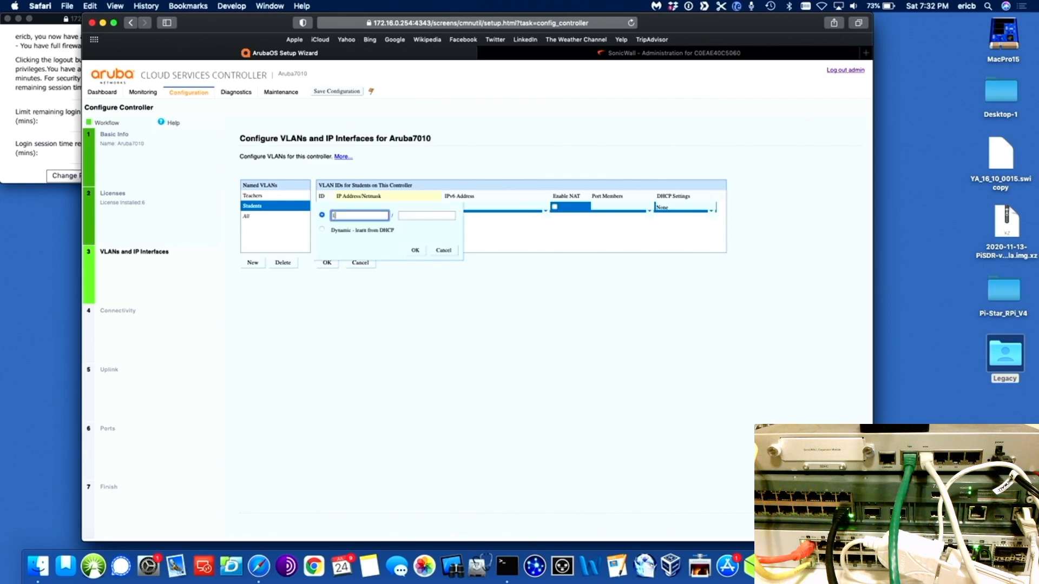
pyautogui.write('0.0.20')
pyautogui.press('BackSpace')
pyautogui.write('1.254')
pyautogui.press('Tab')
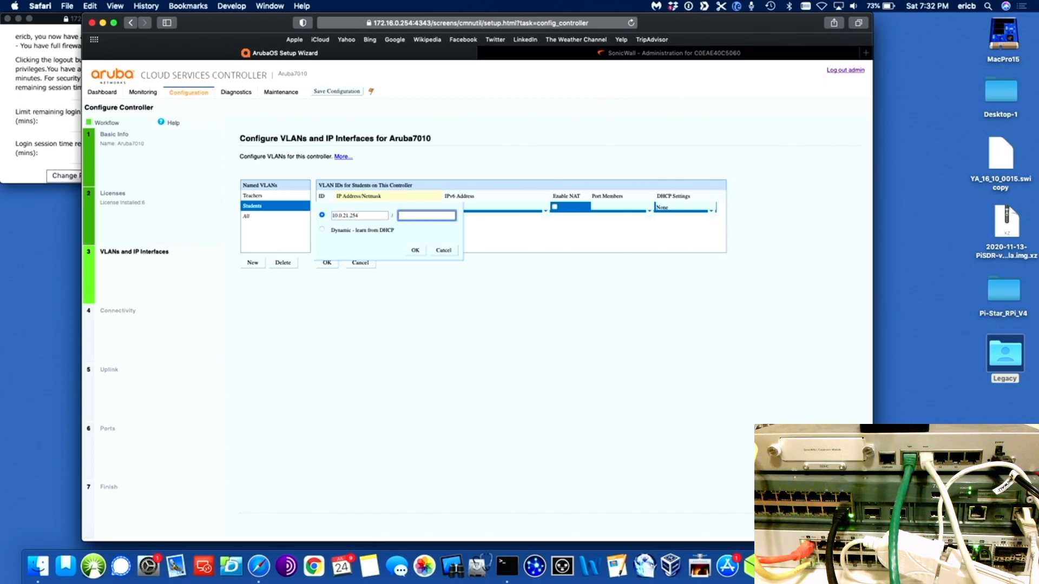
pyautogui.write('255.255.254.0')
pyautogui.click(415, 254)
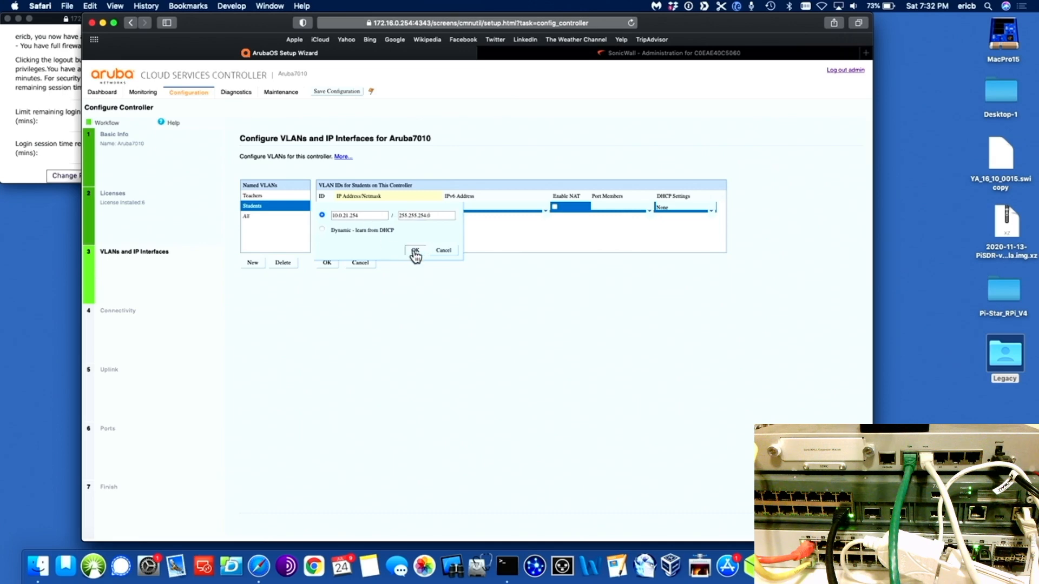
pyautogui.click(328, 263)
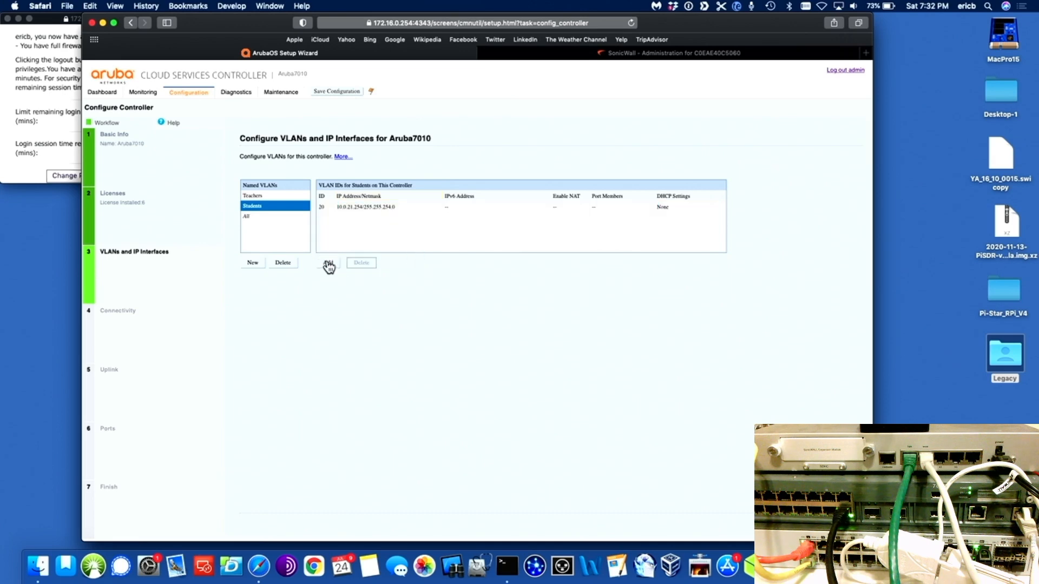
pyautogui.click(257, 218)
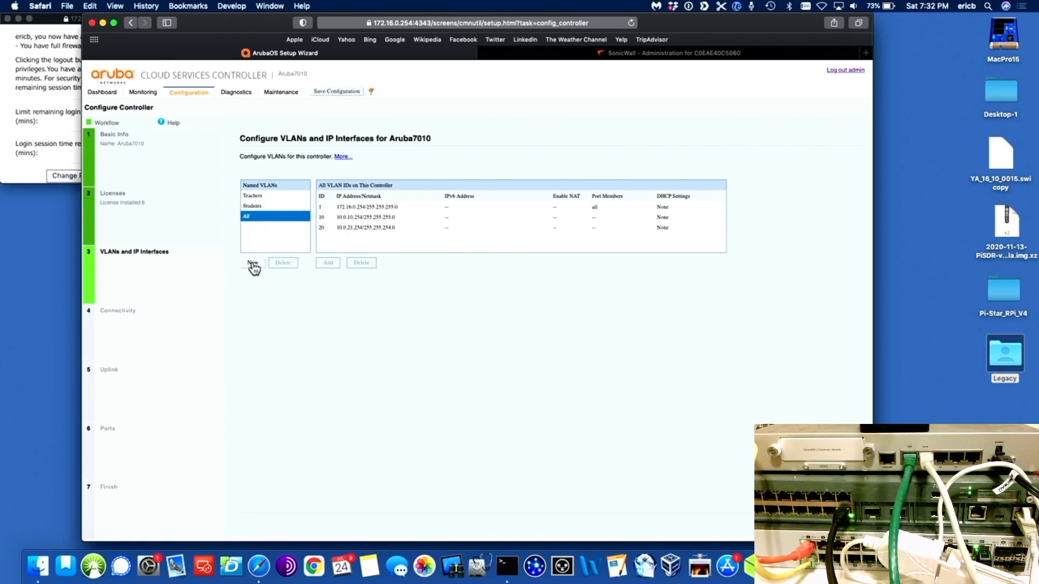
# Step: Create the Guest named VLAN and add a new VLAN ID row to it
pyautogui.click(252, 264)
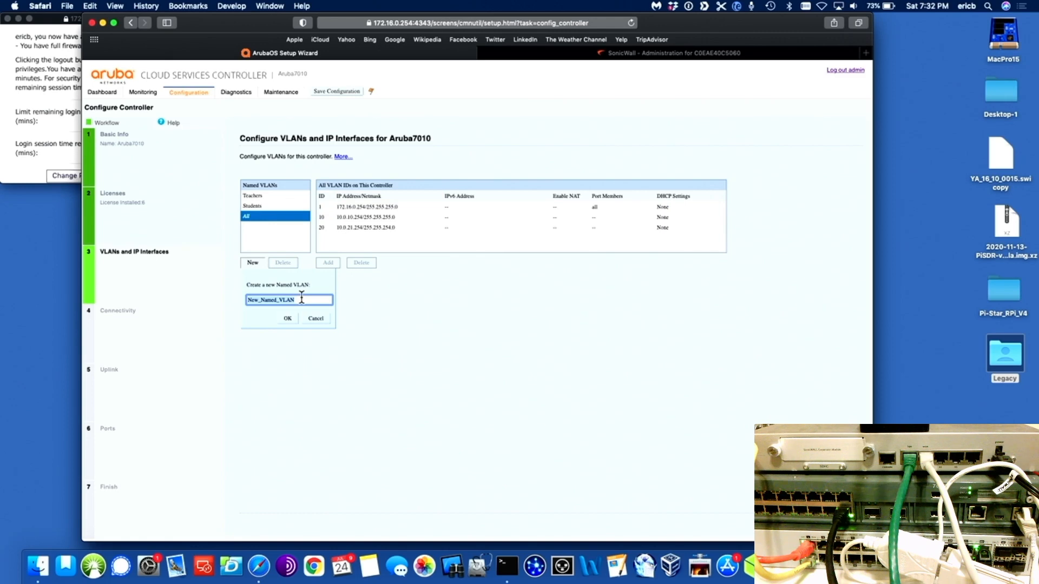
pyautogui.write('Guest')
pyautogui.click(288, 319)
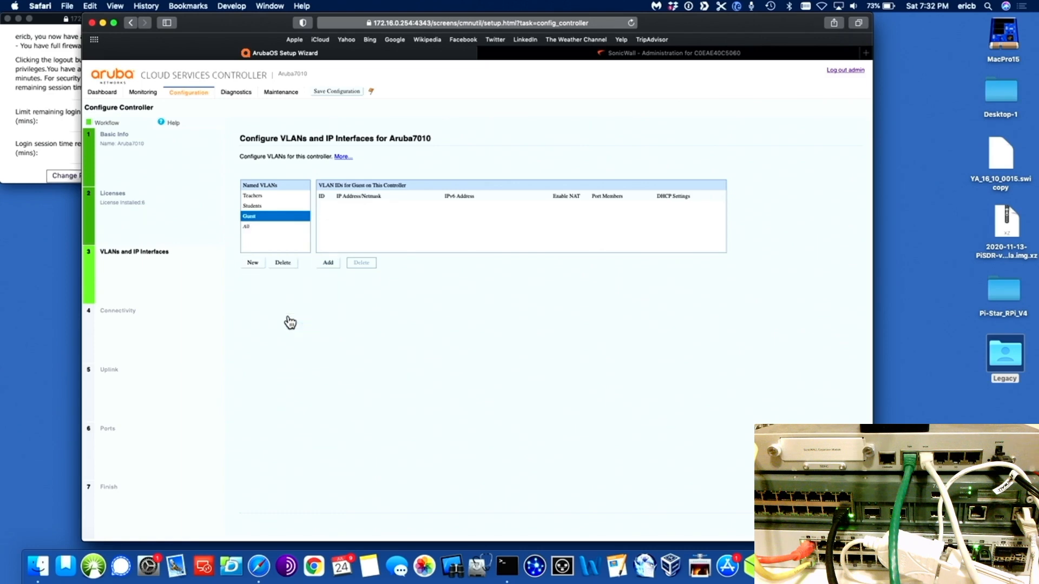
pyautogui.click(328, 264)
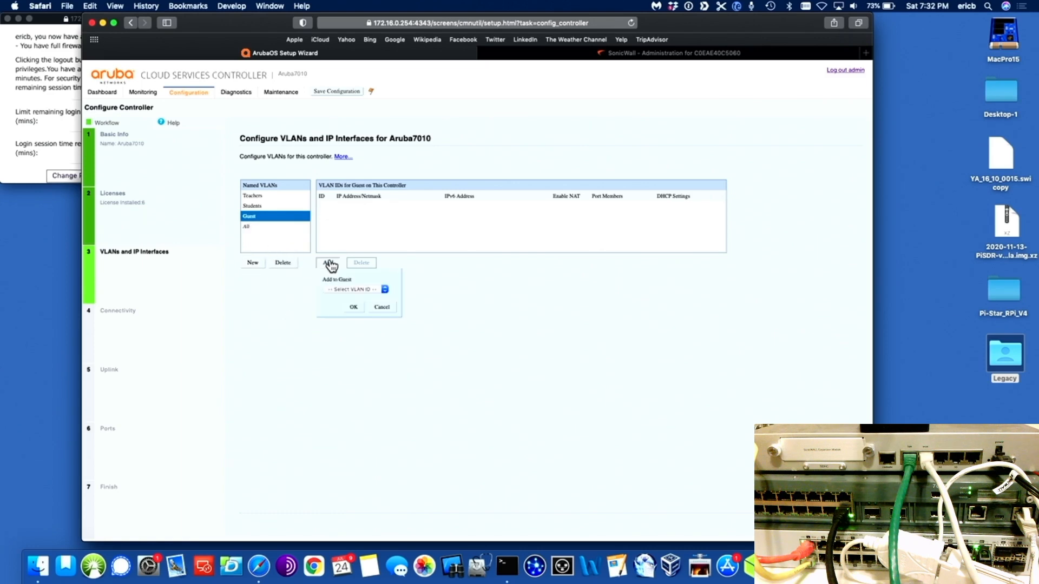
pyautogui.click(384, 290)
pyautogui.click(361, 317)
pyautogui.click(353, 306)
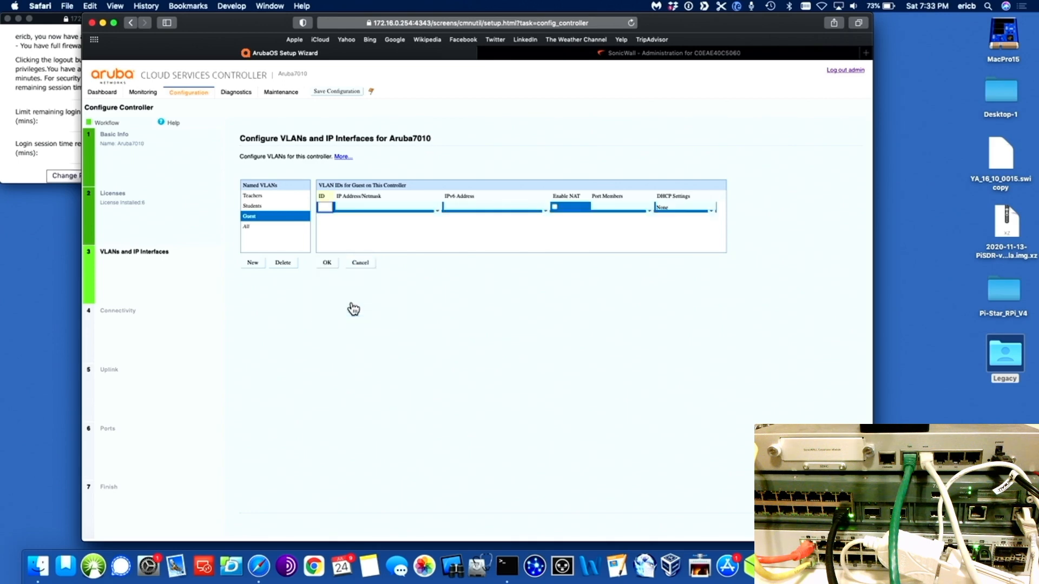
# Step: Give it VLAN ID 30 at 10.0.30.254/255.255.255.0, commit it, and show all VLANs
pyautogui.write('30')
pyautogui.press('Tab')
pyautogui.write('10.0')
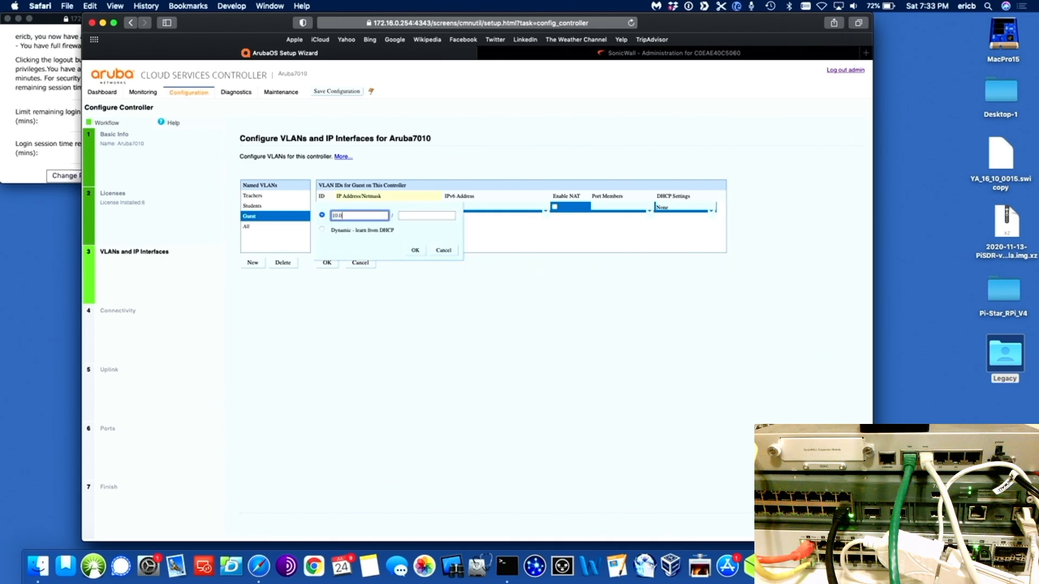
pyautogui.write('.30.254')
pyautogui.click(423, 216)
pyautogui.write('255')
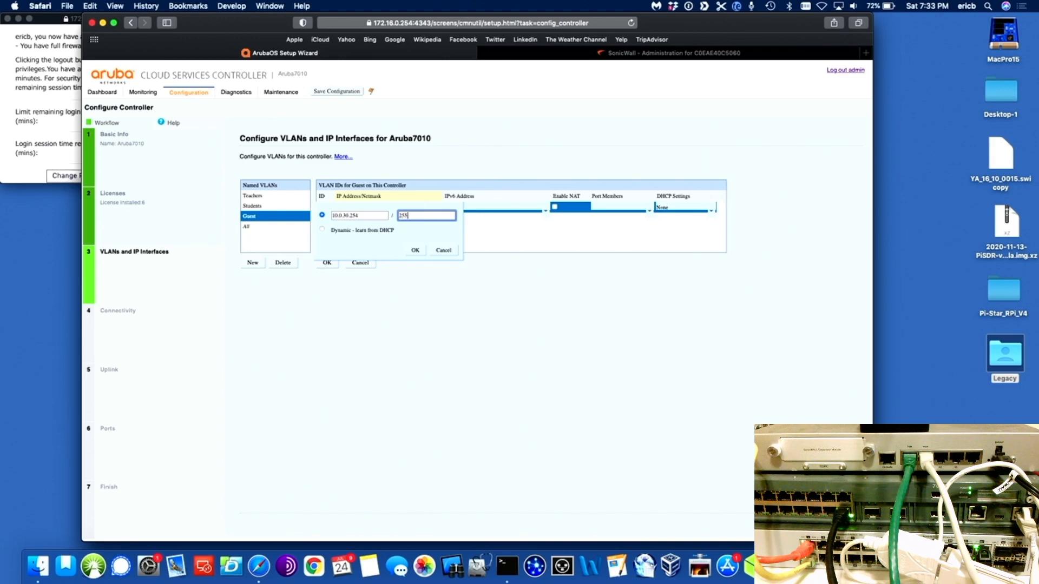
pyautogui.write('.255.255.0')
pyautogui.click(413, 250)
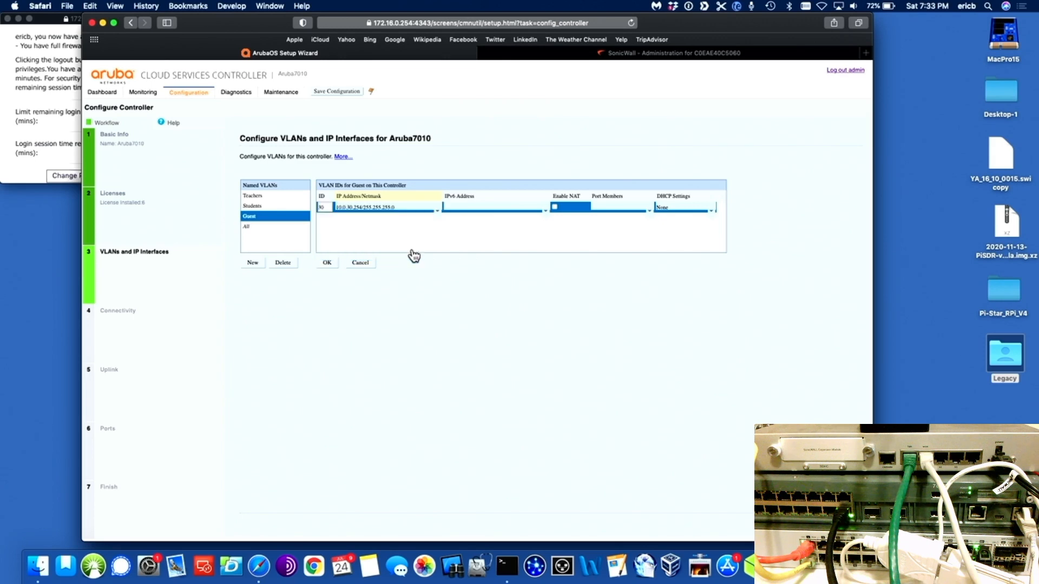
pyautogui.click(327, 263)
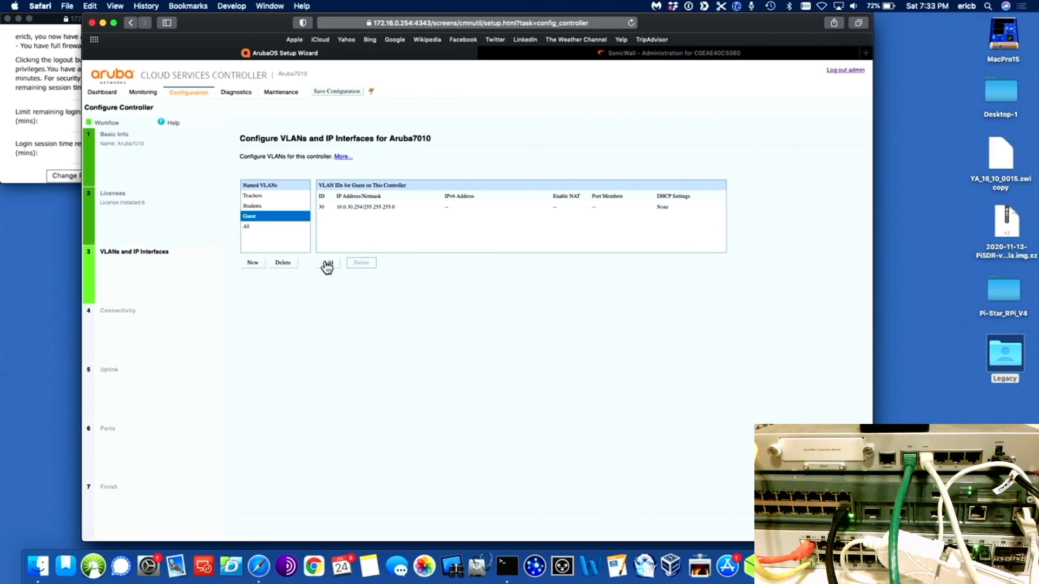
pyautogui.click(252, 226)
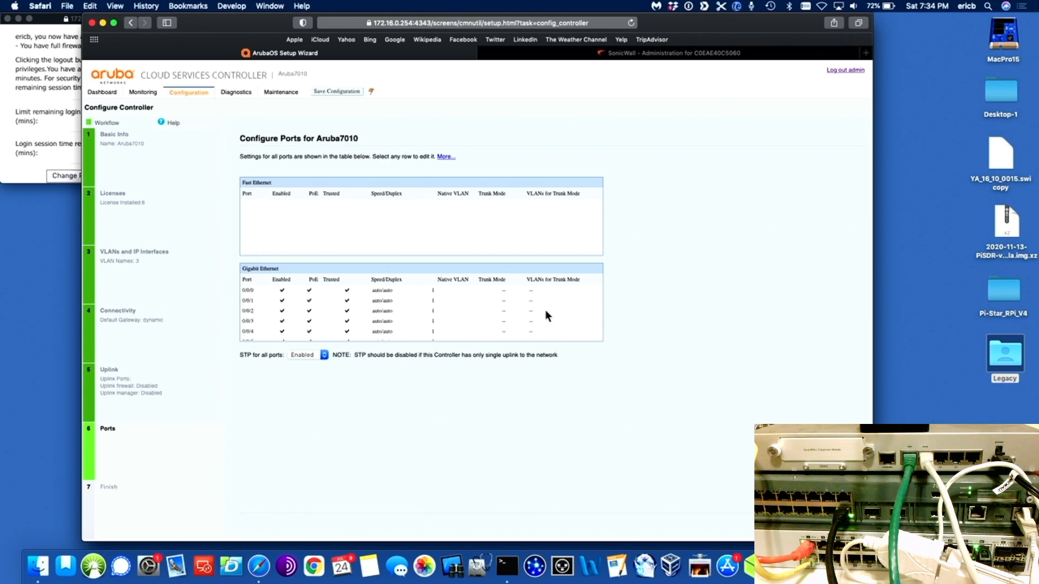
# Step: Make port 0/0/15 a trunk carrying VLANs 1, 10, 20 and 30, keep STP disabled, and reach the summary
pyautogui.scroll(-5, 546, 311)
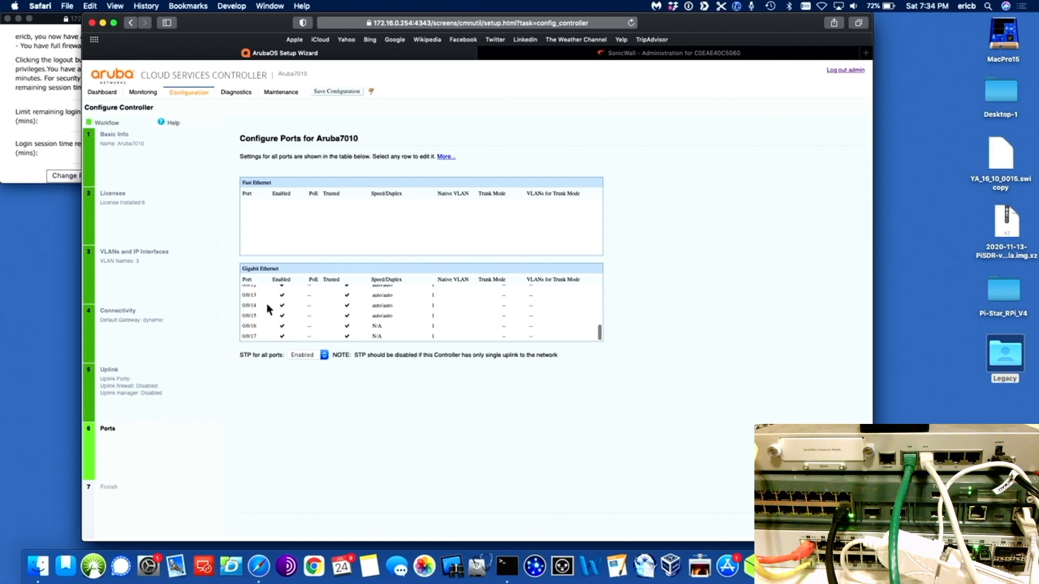
pyautogui.click(253, 315)
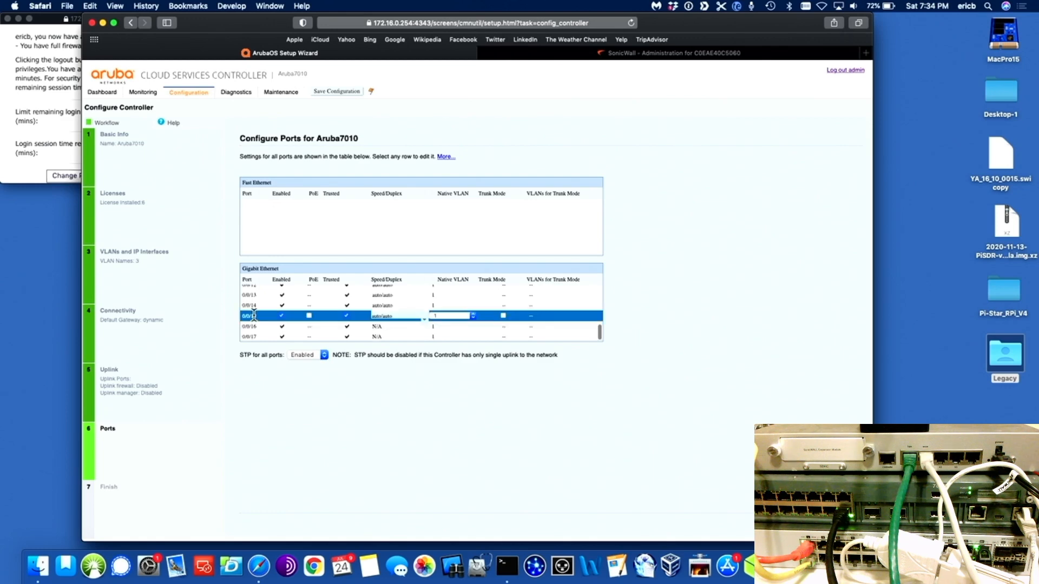
pyautogui.click(504, 316)
pyautogui.click(580, 316)
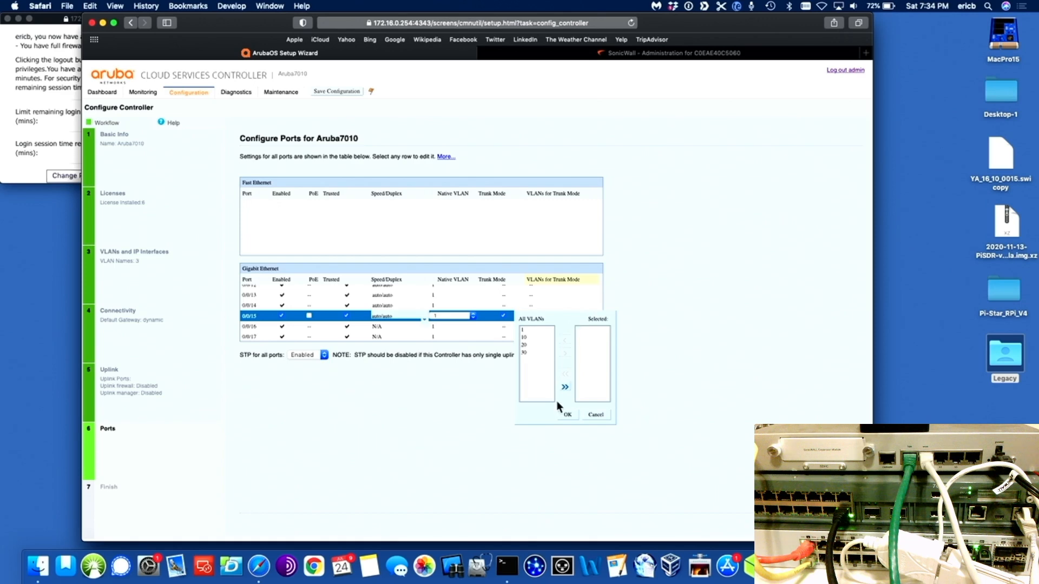
pyautogui.click(565, 388)
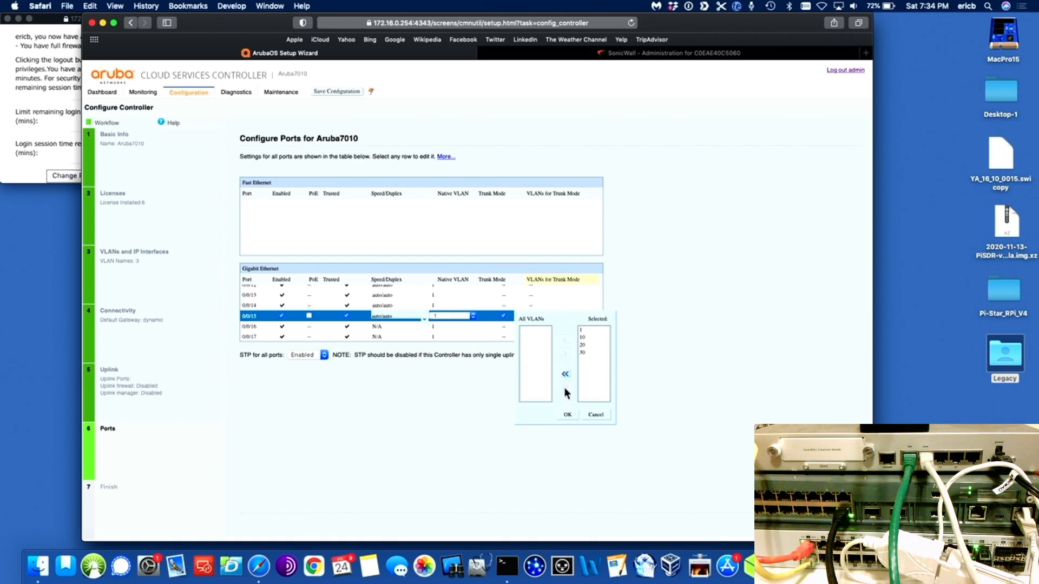
pyautogui.click(567, 415)
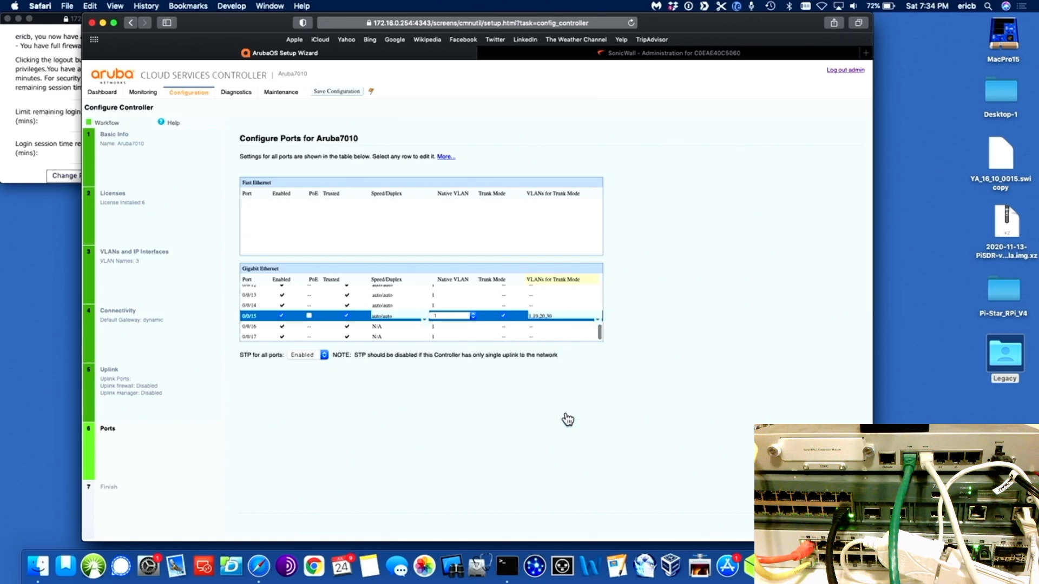
pyautogui.click(324, 356)
pyautogui.click(820, 524)
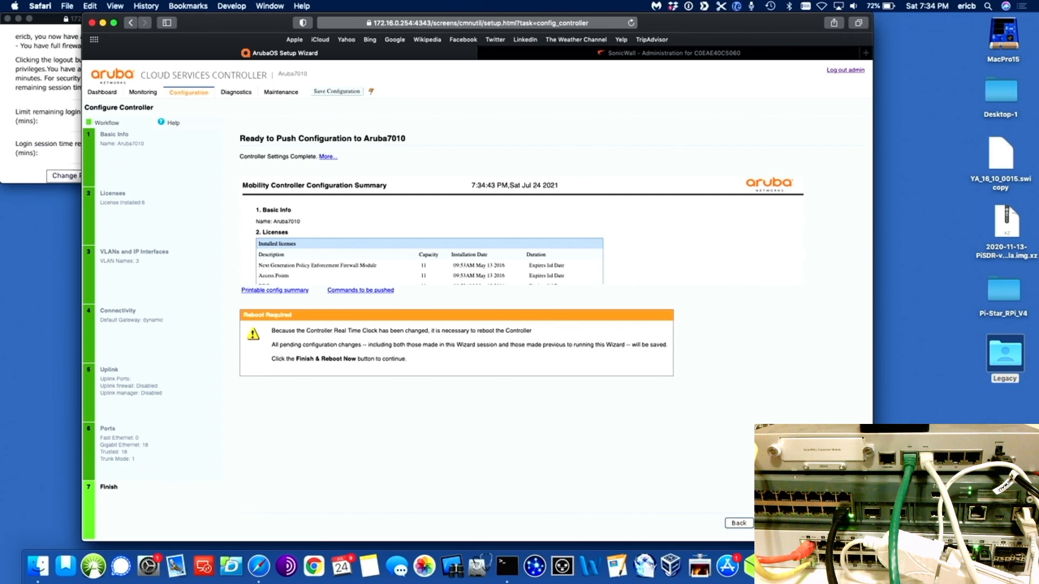
# Step: Apply the configuration with Finish & Reboot Now so the Aruba7010 restarts to its Dashboard
pyautogui.click(801, 523)
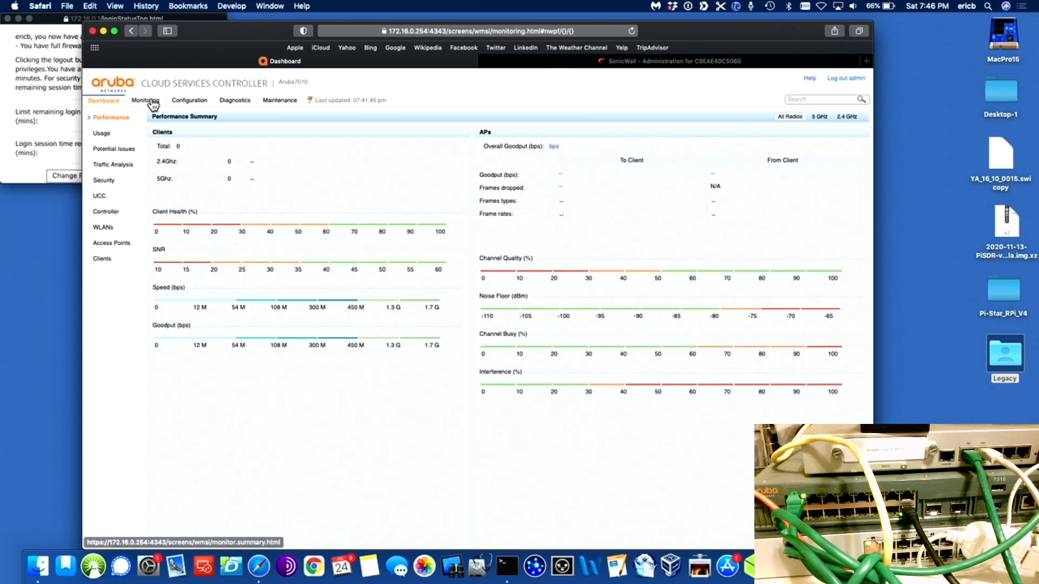
# Step: Launch the Campus WLAN wizard and create the AP group MasterController1
pyautogui.click(186, 102)
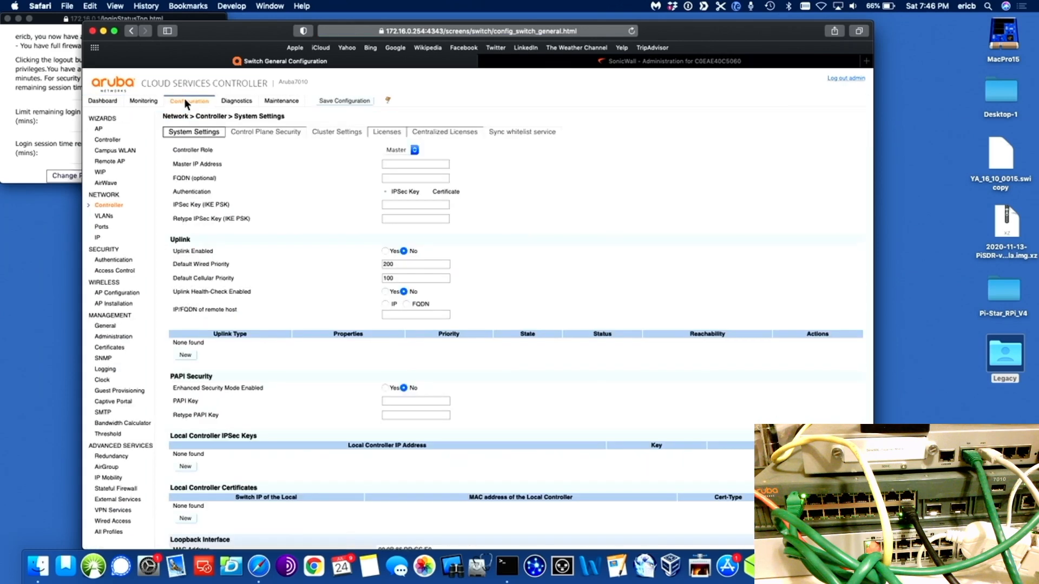
pyautogui.click(122, 151)
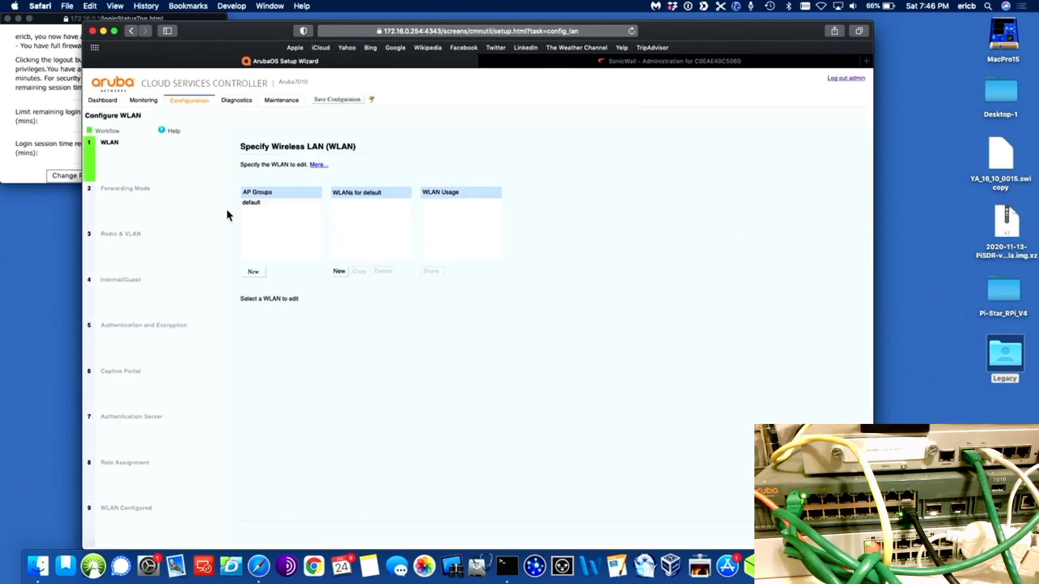
pyautogui.click(255, 273)
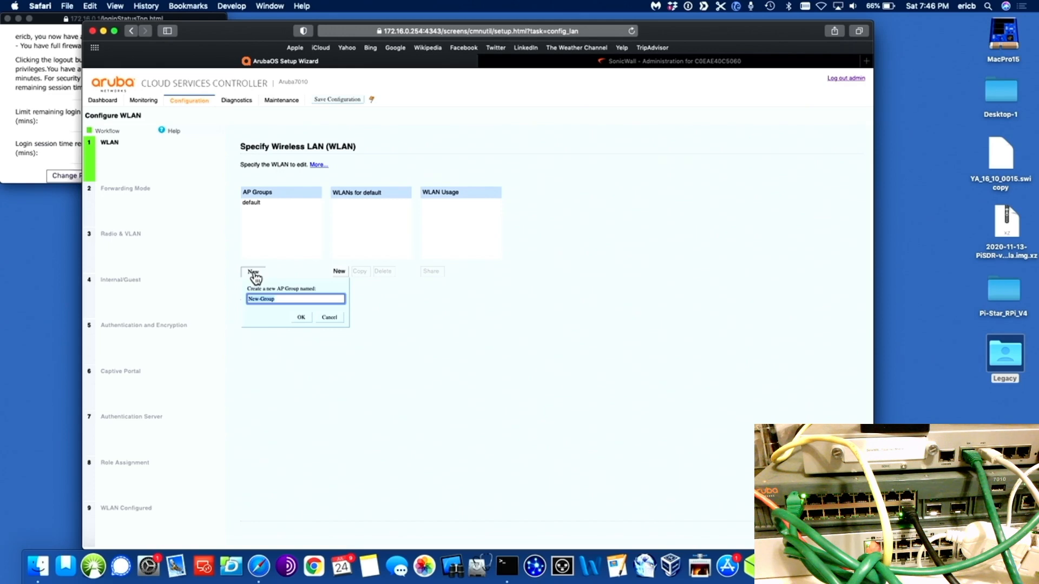
pyautogui.write('MasterController1')
pyautogui.click(299, 317)
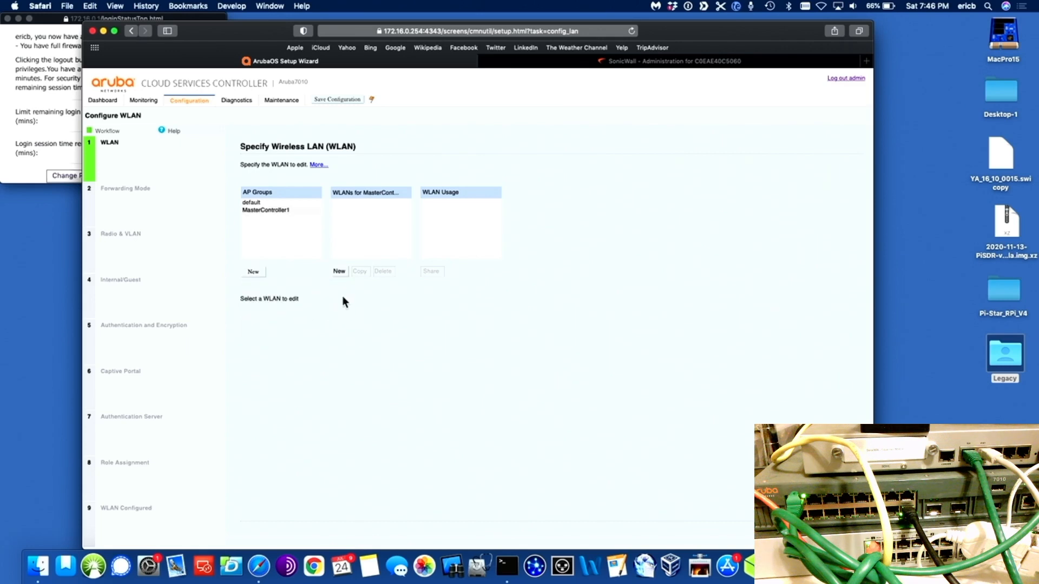
# Step: Add the WLANs Teacher, Students and Guest to MasterController1, then select Teacher for editing
pyautogui.click(338, 271)
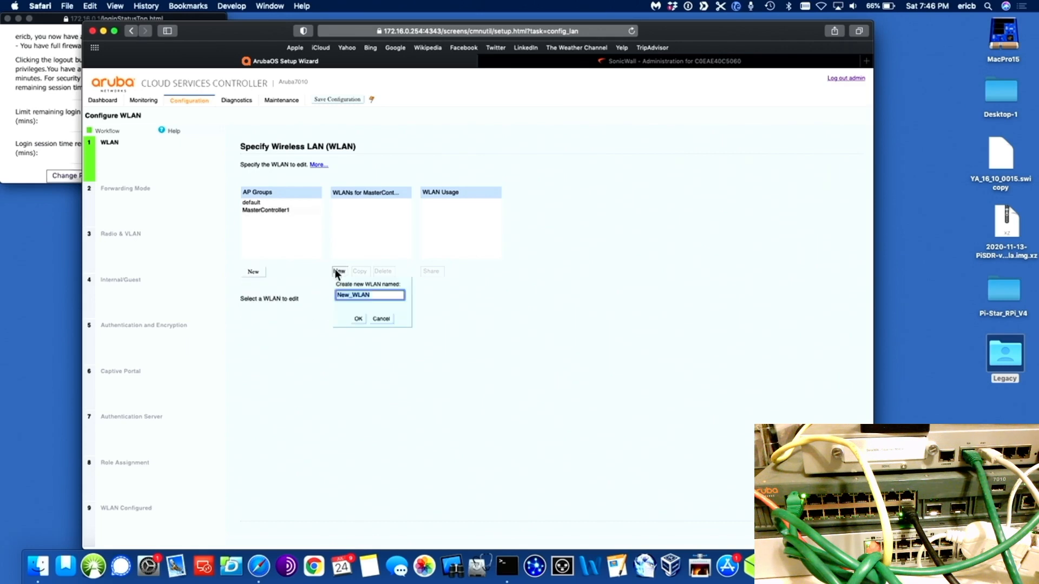
pyautogui.write('Teacher')
pyautogui.click(357, 318)
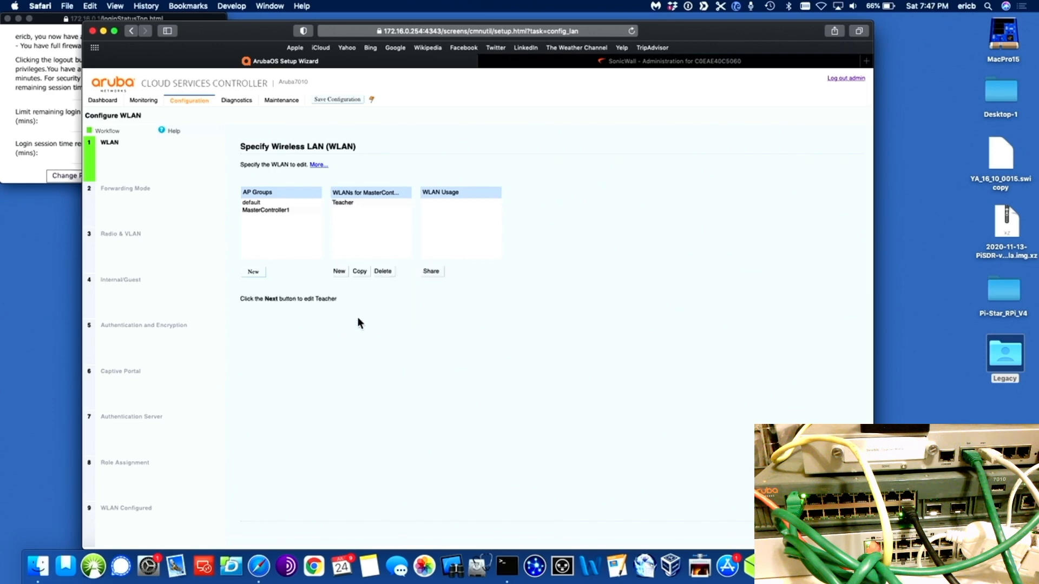
pyautogui.click(338, 271)
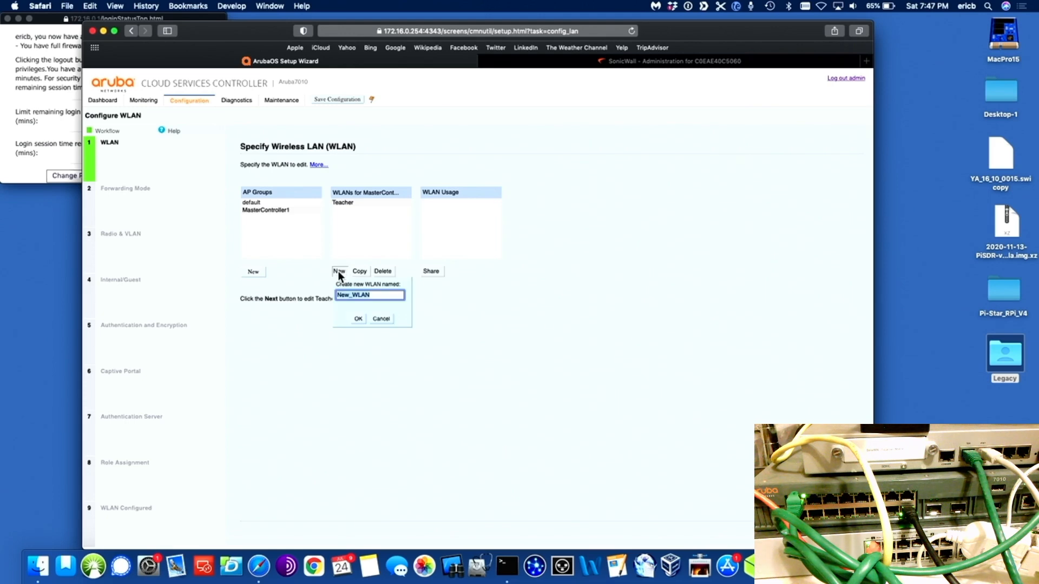
pyautogui.write('Students')
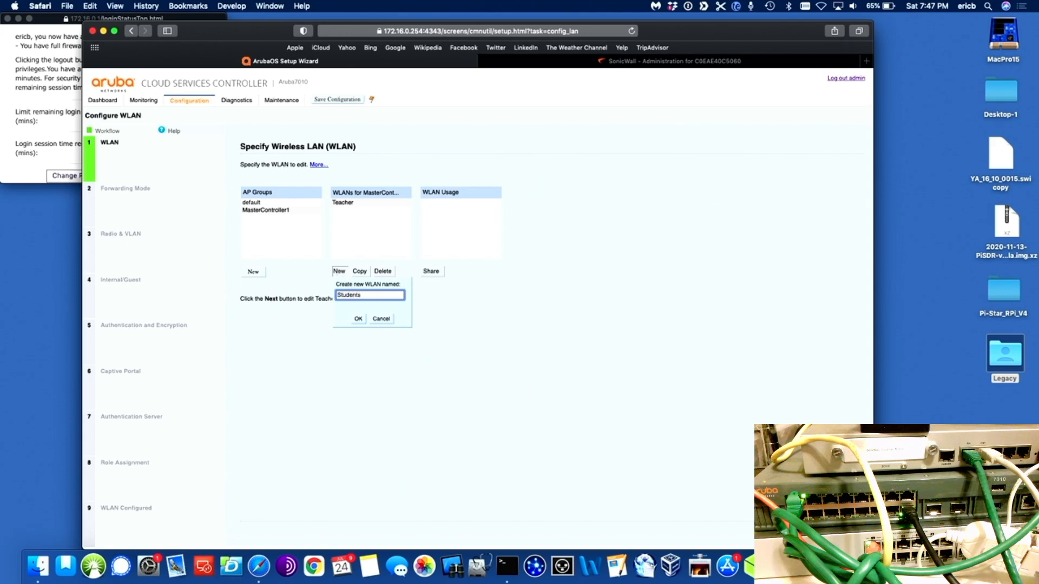
pyautogui.click(358, 318)
pyautogui.click(339, 271)
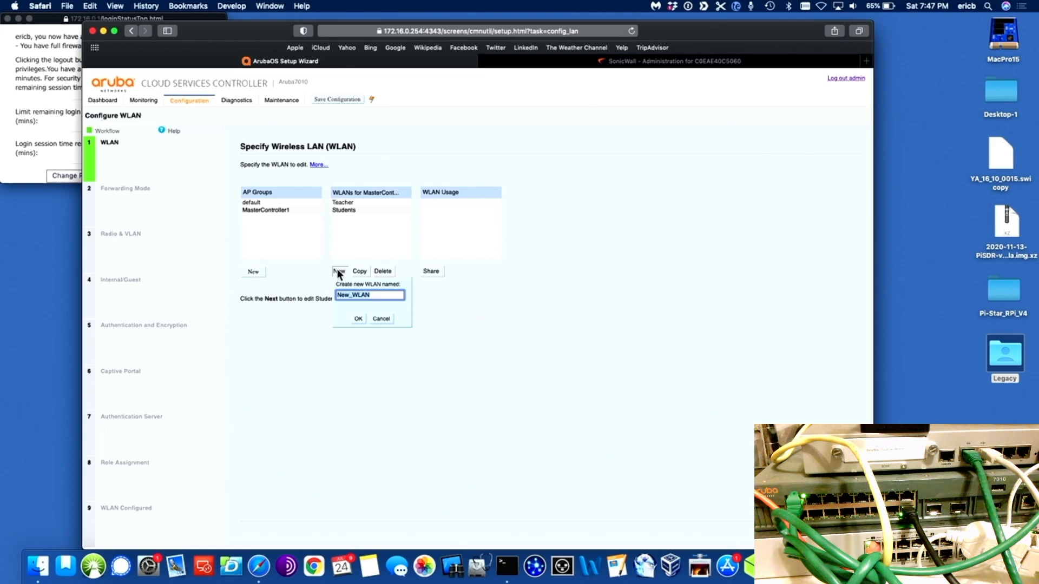
pyautogui.write('Guest')
pyautogui.click(358, 319)
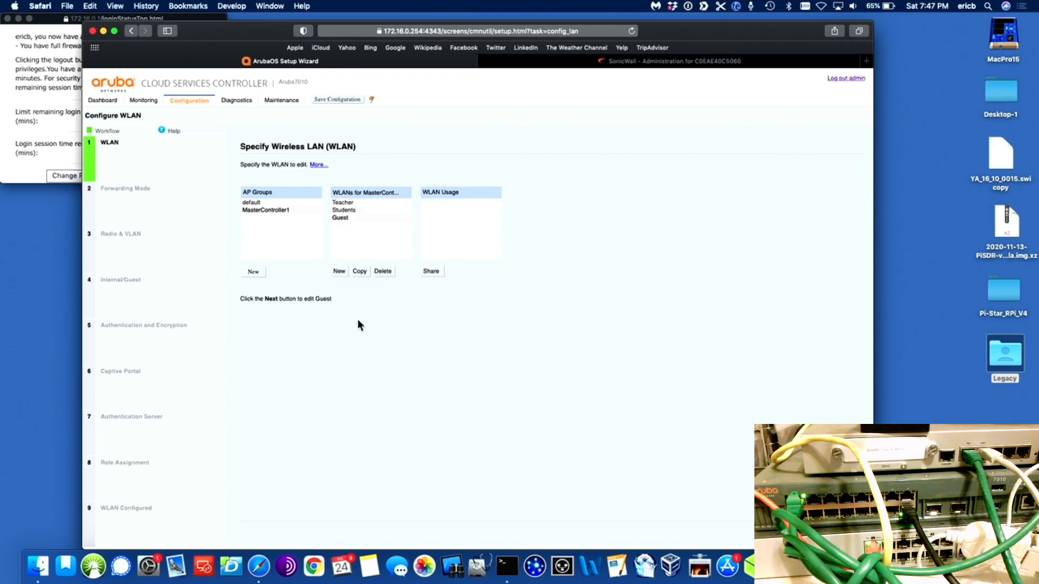
pyautogui.click(348, 203)
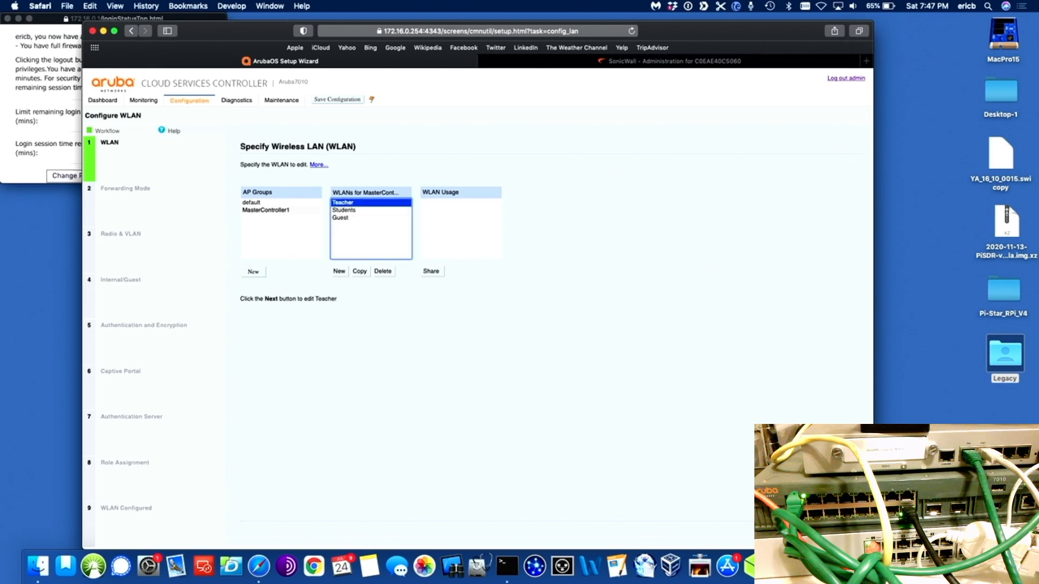
# Step: Give the Teacher WLAN tunnel forwarding on VLAN 10 as an internal network
pyautogui.click(808, 533)
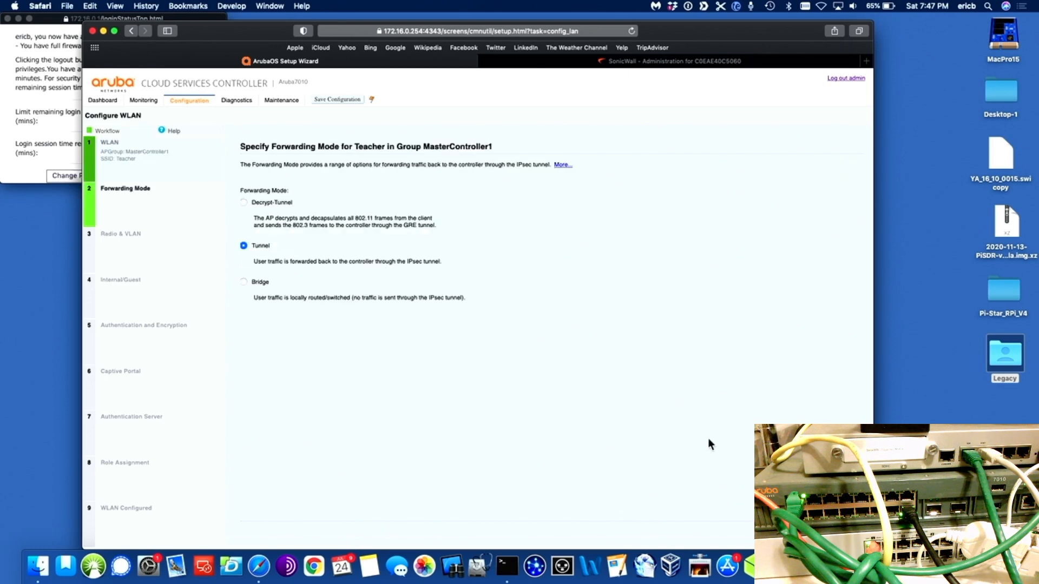
pyautogui.click(807, 533)
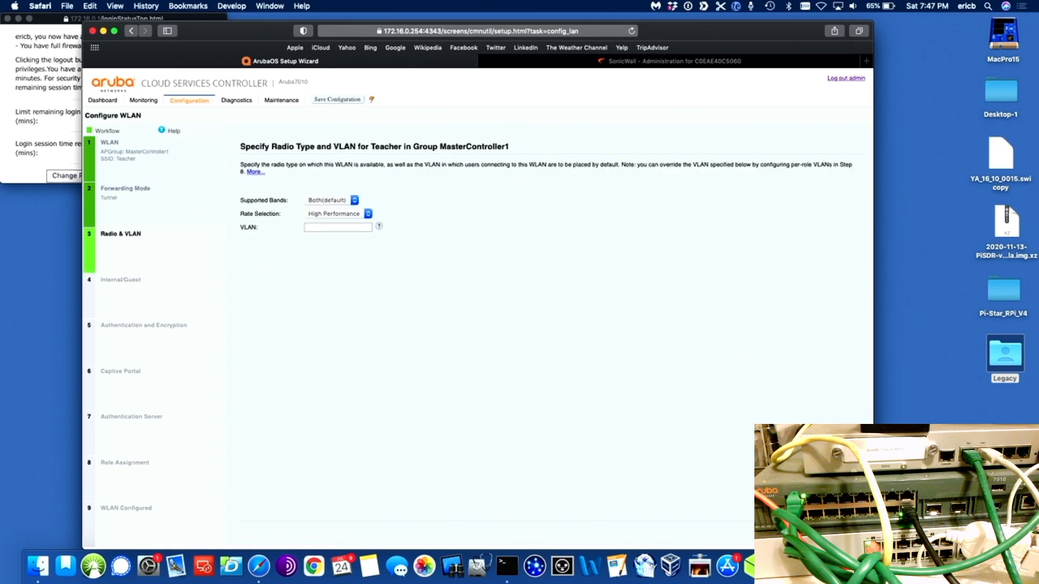
pyautogui.click(351, 228)
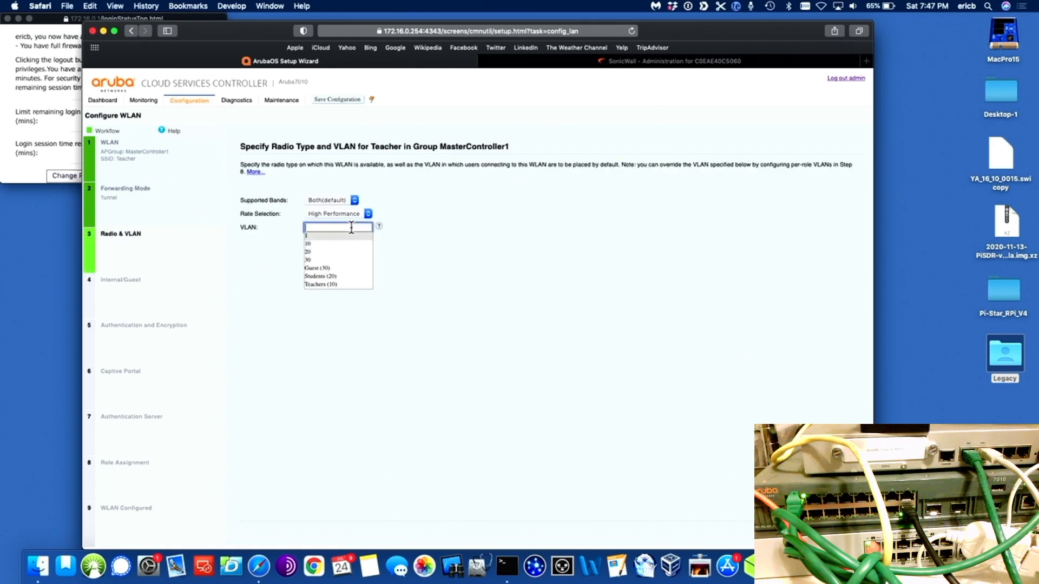
pyautogui.click(319, 244)
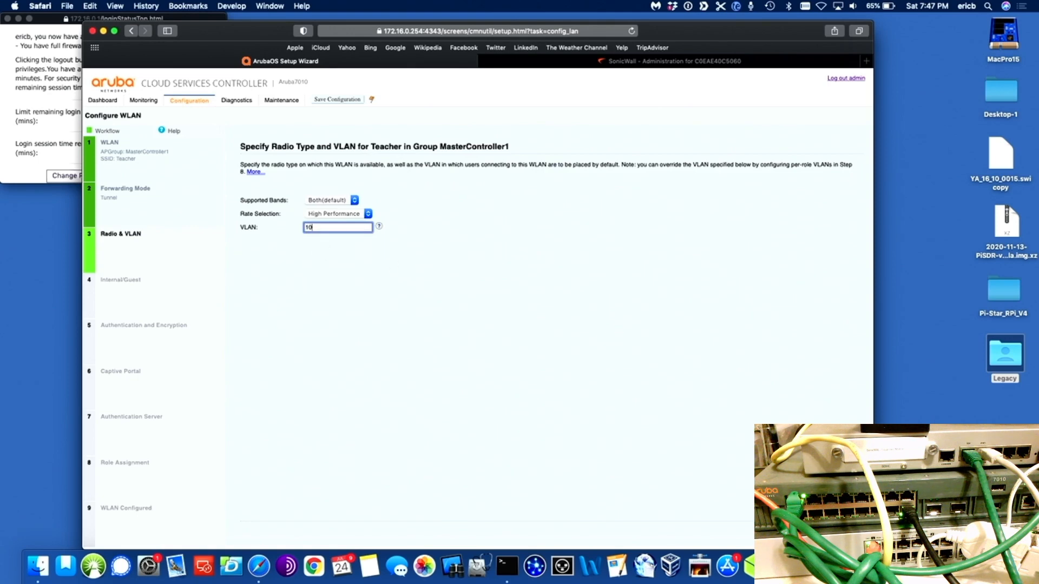
pyautogui.click(807, 533)
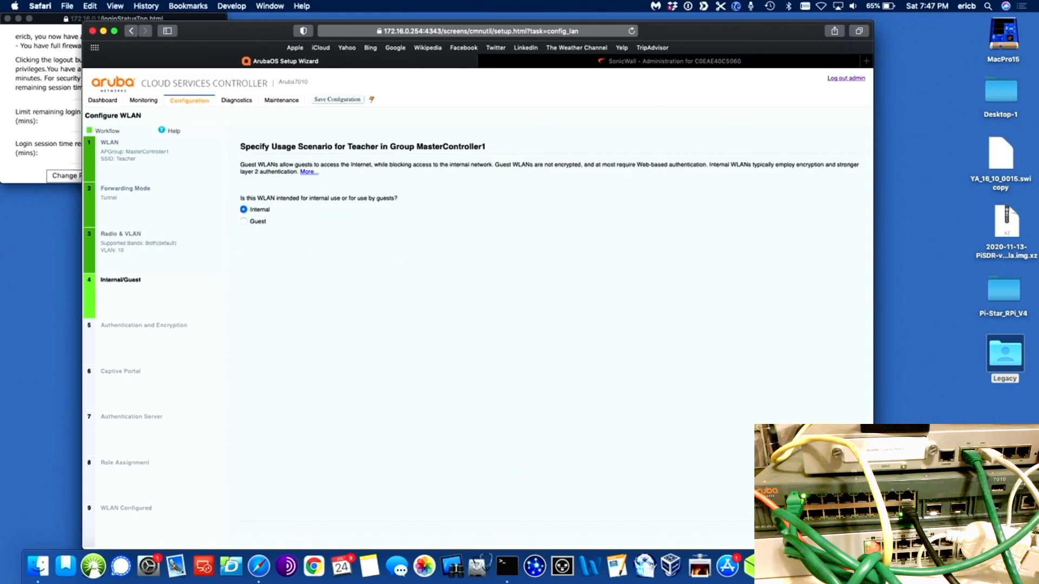
pyautogui.click(807, 533)
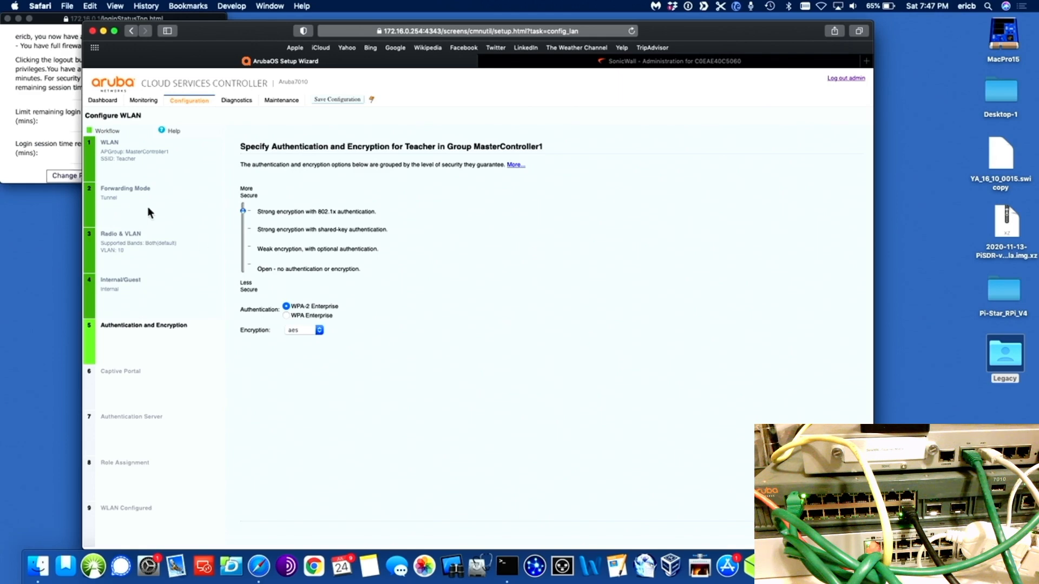
# Step: Secure Teacher with WPA-2 Personal, entering and confirming the passphrase
pyautogui.click(243, 229)
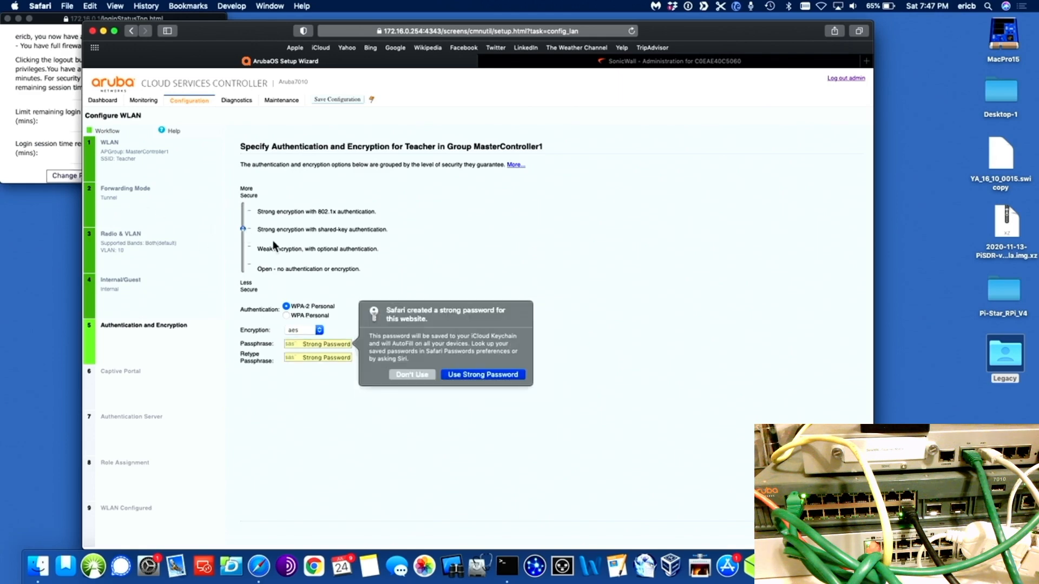
pyautogui.click(411, 375)
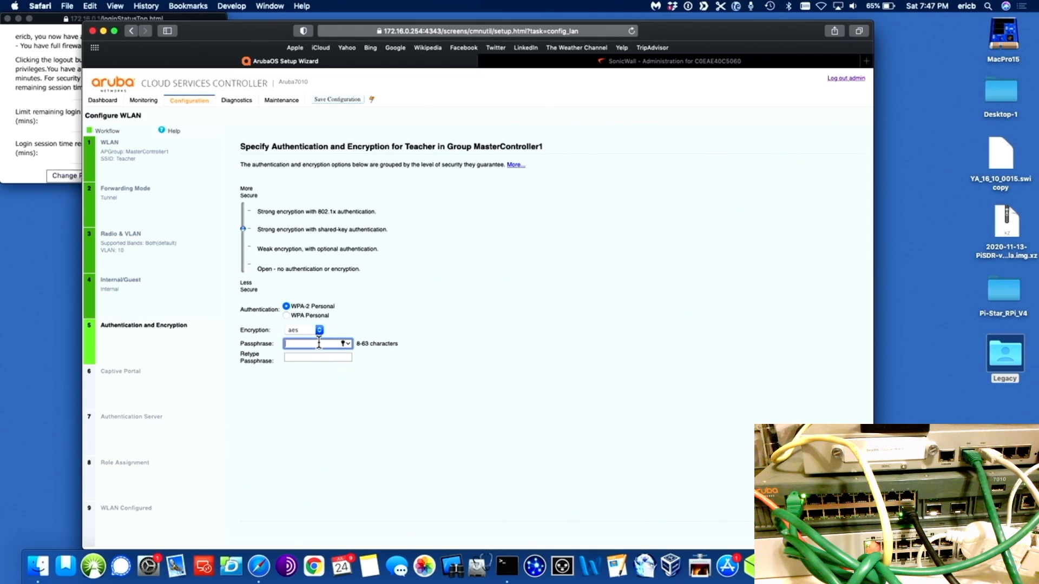
pyautogui.write('•••••••')
pyautogui.click(320, 357)
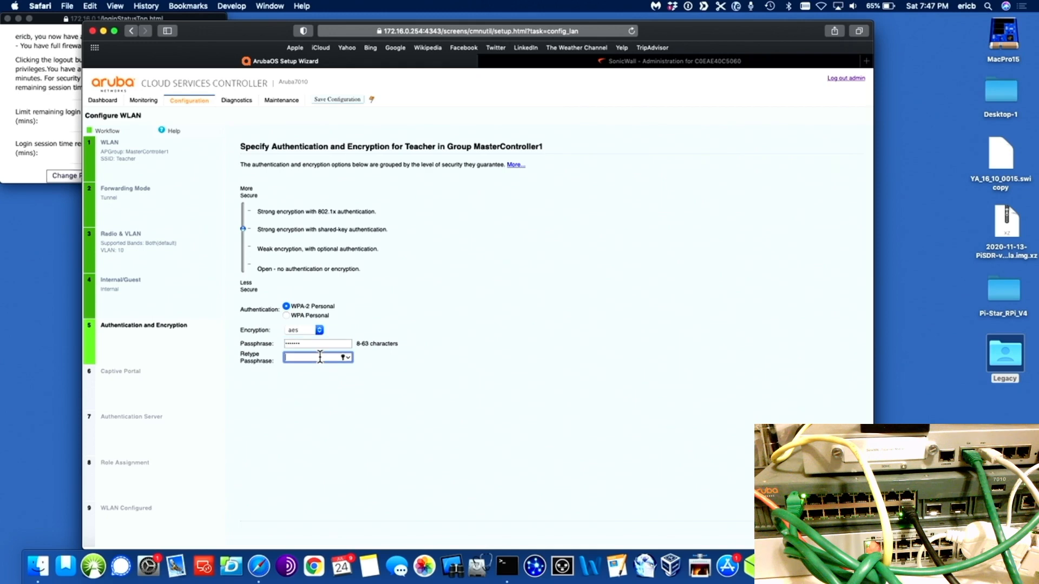
pyautogui.write('•••••••')
pyautogui.click(817, 533)
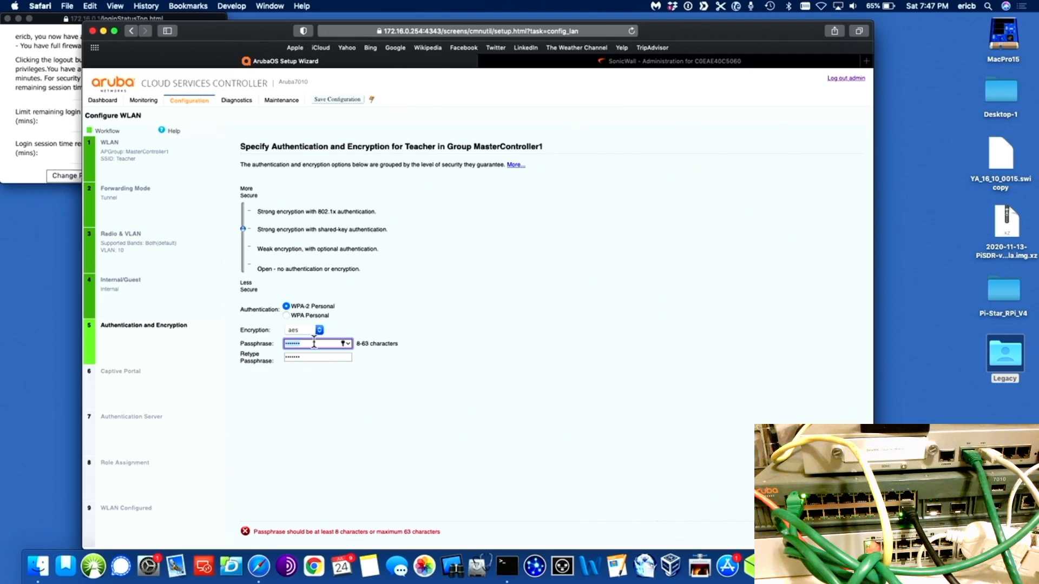
pyautogui.click(314, 343)
pyautogui.write('••••')
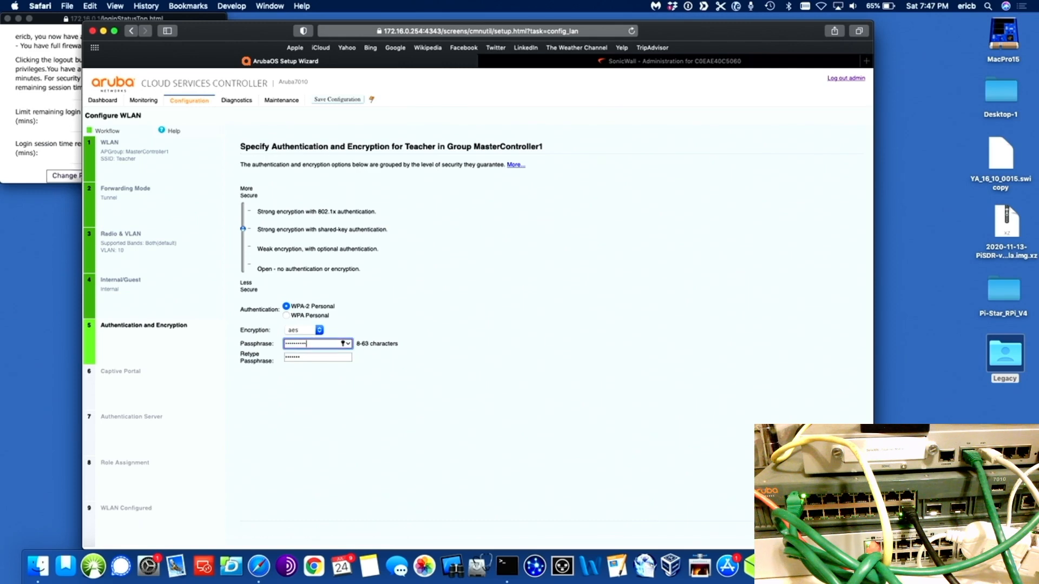
pyautogui.click(320, 357)
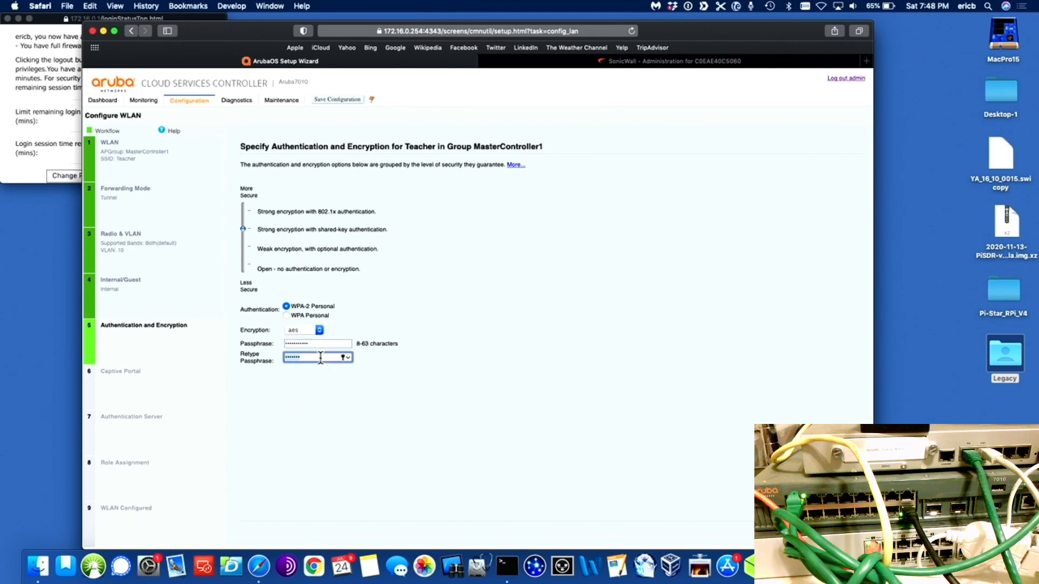
pyautogui.click(320, 358)
pyautogui.write('••••')
# Step: Leave captive portal off, keep the default role, finish Teacher and restart the wizard
pyautogui.click(812, 533)
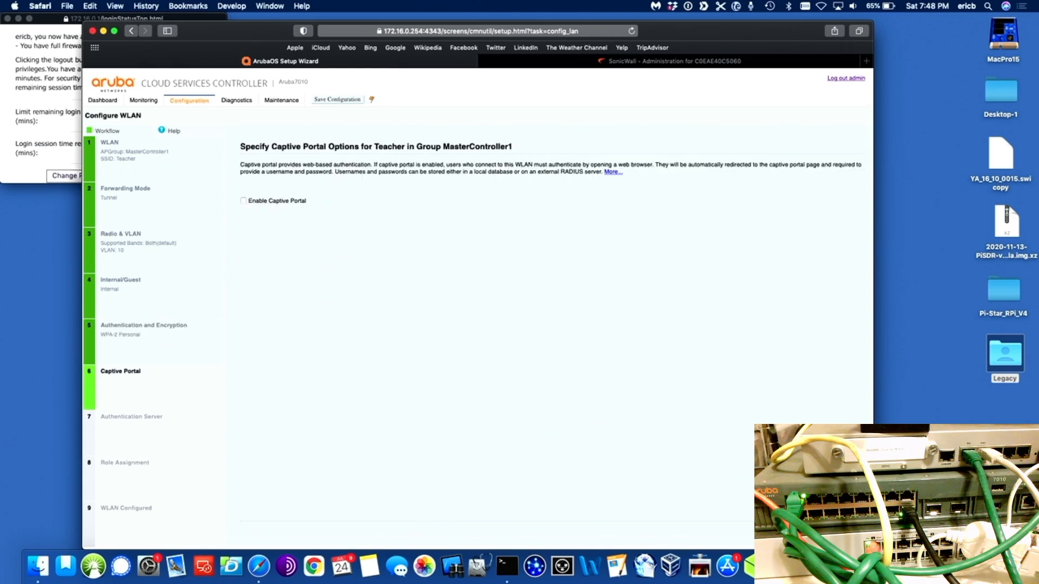
pyautogui.click(811, 533)
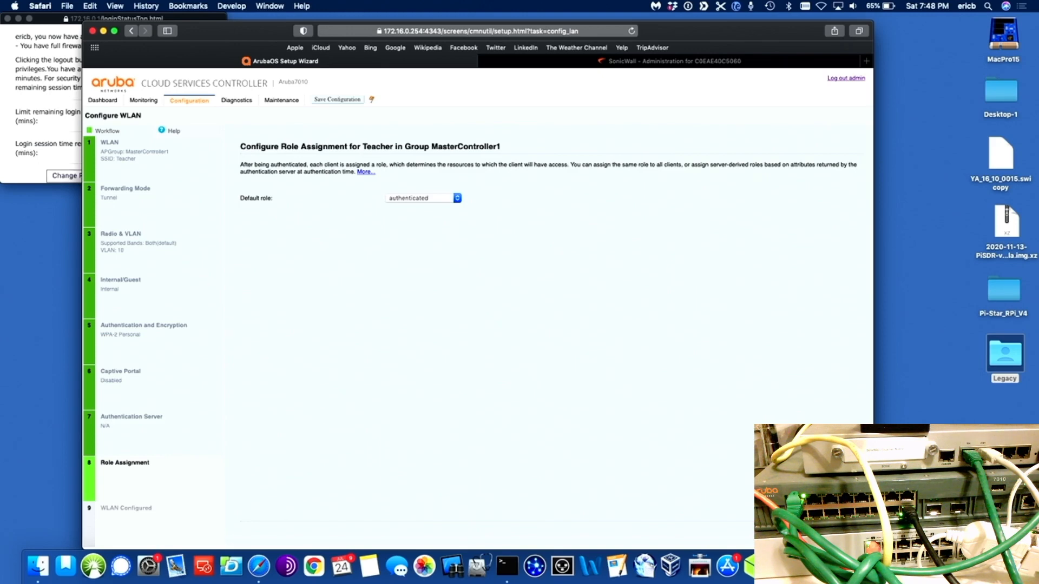
pyautogui.click(812, 533)
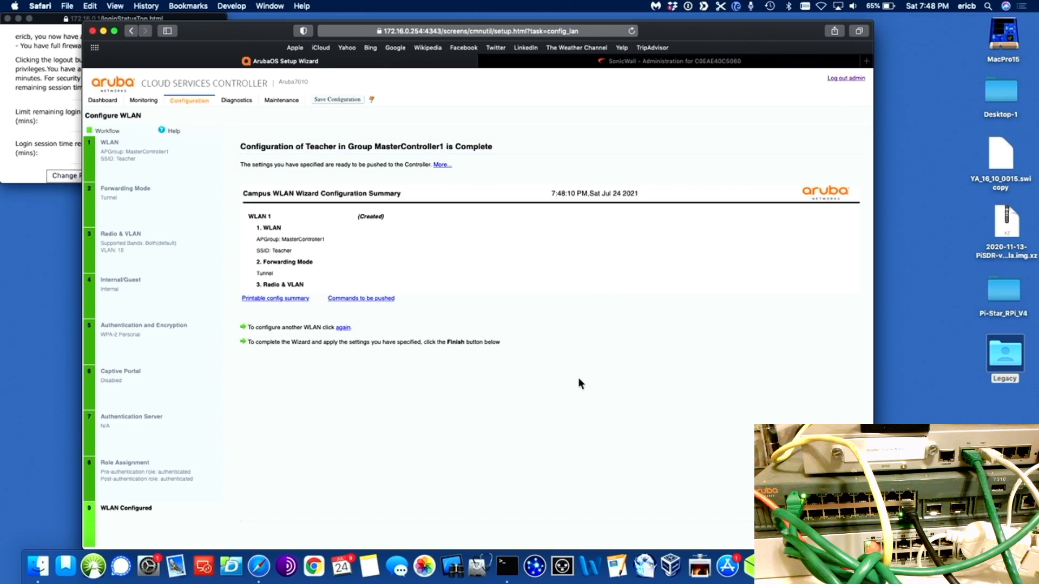
pyautogui.click(343, 329)
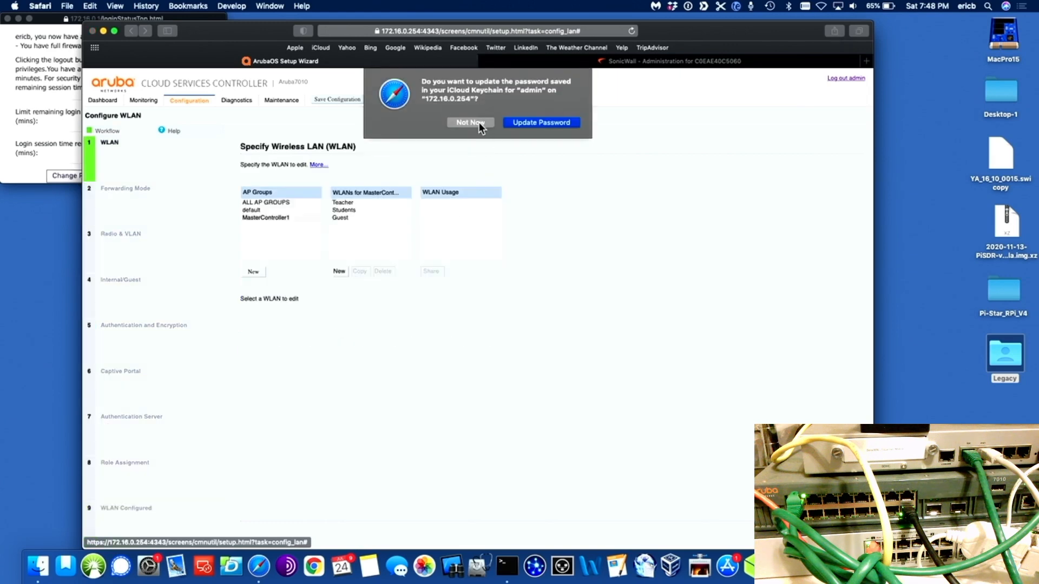
# Step: Put the Students WLAN on VLAN 20 as an internal network
pyautogui.click(471, 123)
pyautogui.click(350, 210)
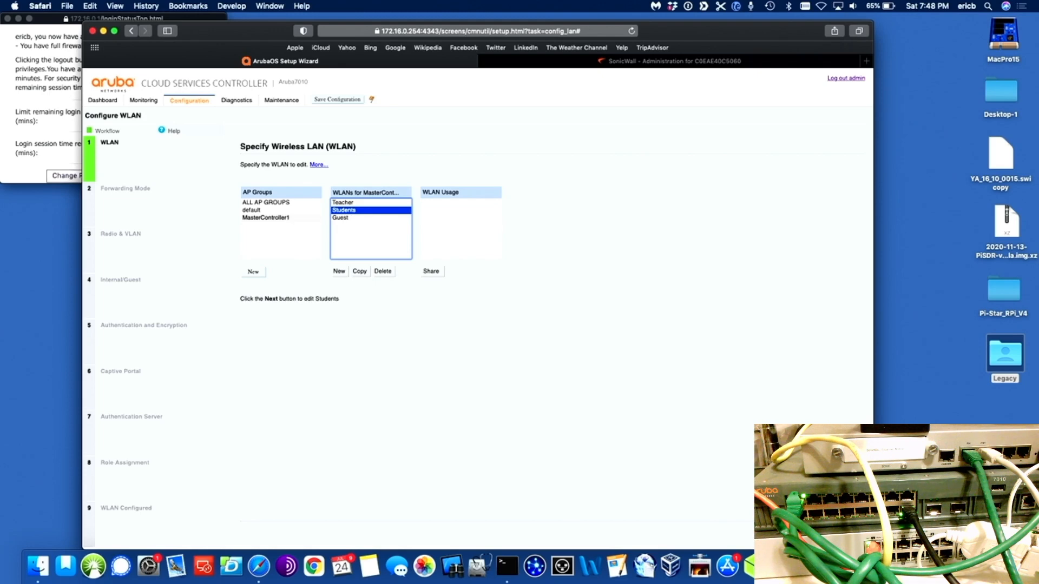
pyautogui.click(818, 533)
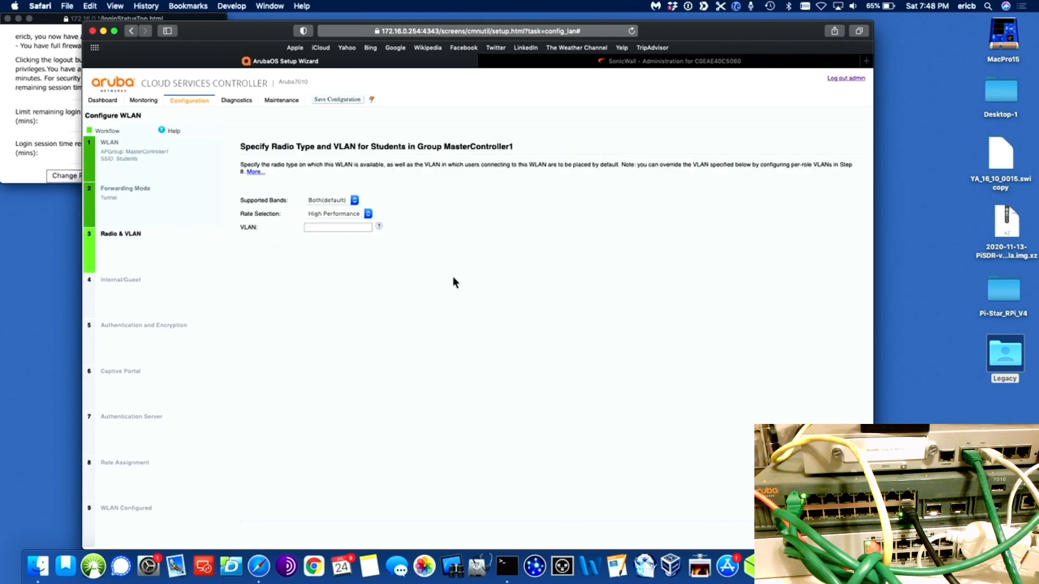
pyautogui.click(352, 227)
pyautogui.click(321, 253)
pyautogui.click(817, 532)
pyautogui.click(817, 533)
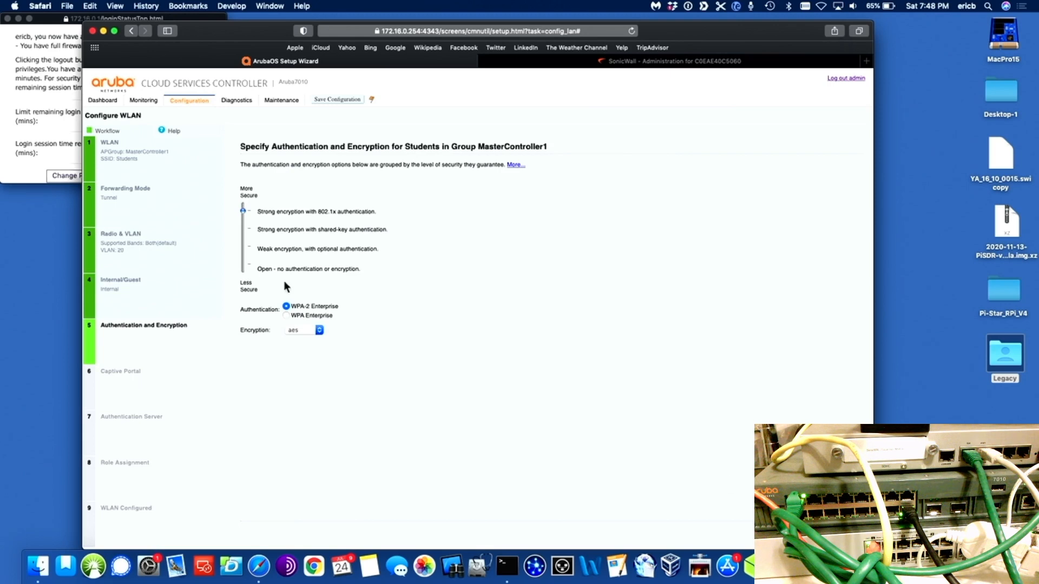
# Step: Secure Students with a WPA-2 Personal passphrase and leave captive portal disabled
pyautogui.click(242, 229)
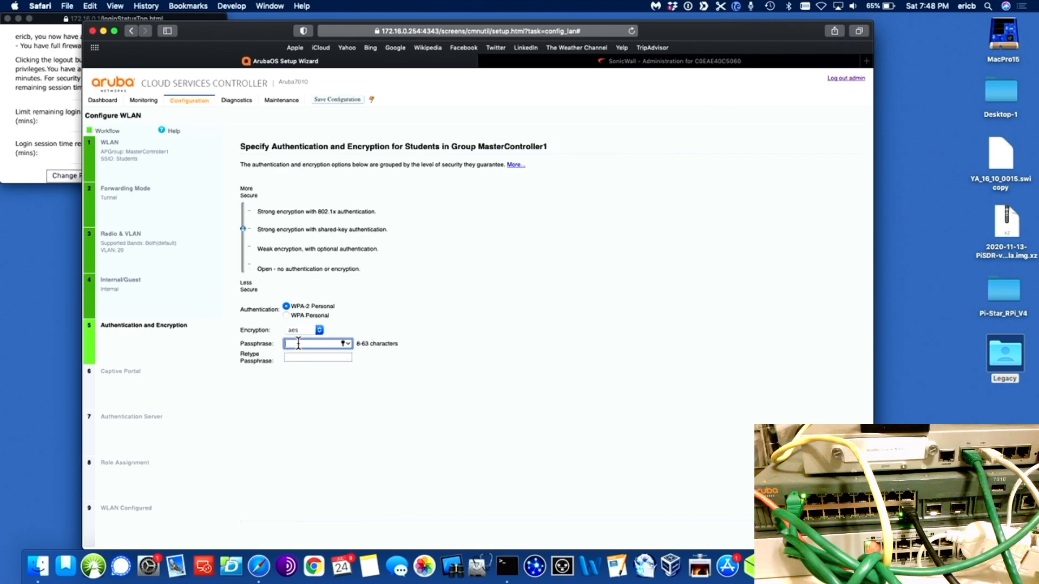
pyautogui.write('•••••••••••')
pyautogui.click(304, 358)
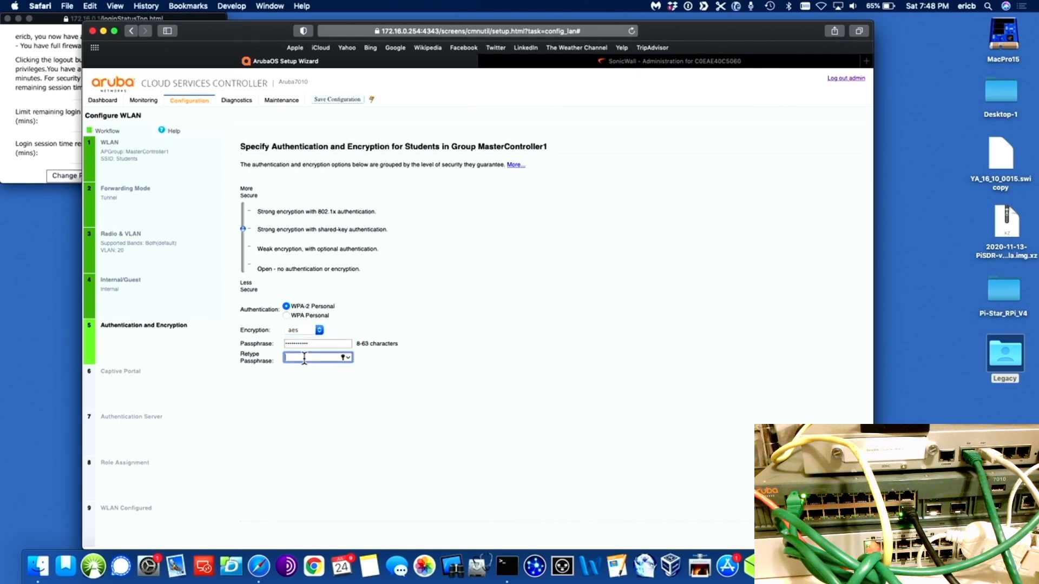
pyautogui.write('•••••••••••')
pyautogui.press('Return')
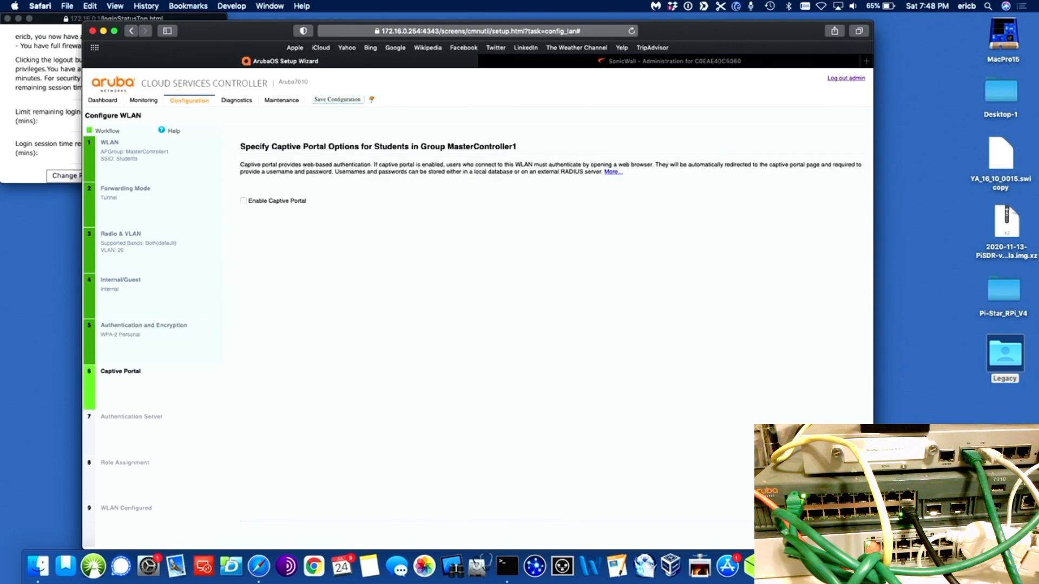
pyautogui.press('Return')
pyautogui.press('Return')
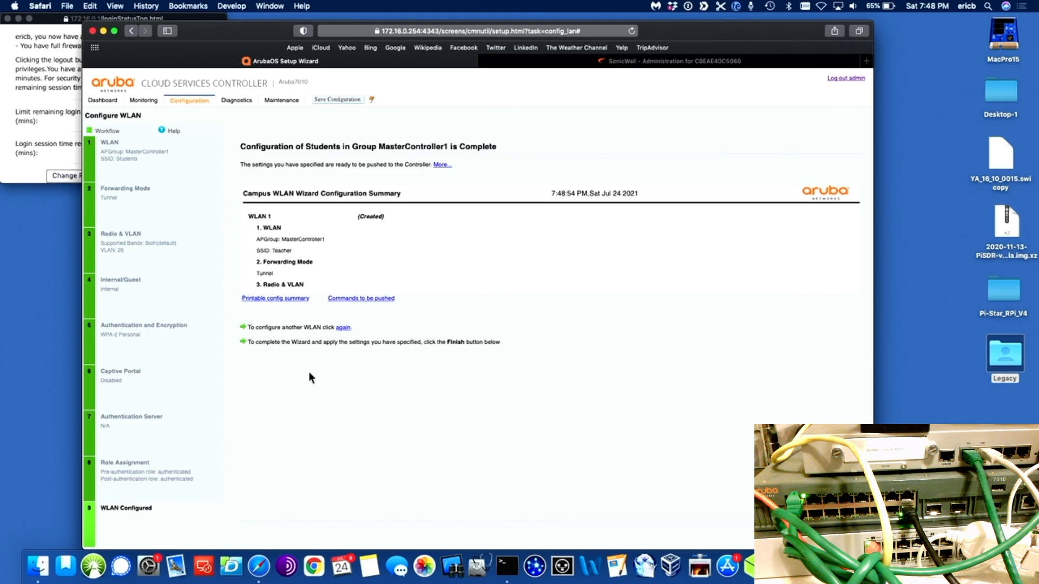
# Step: Configure the Guest WLAN with tunnel forwarding on VLAN 30 as an internal network
pyautogui.click(343, 328)
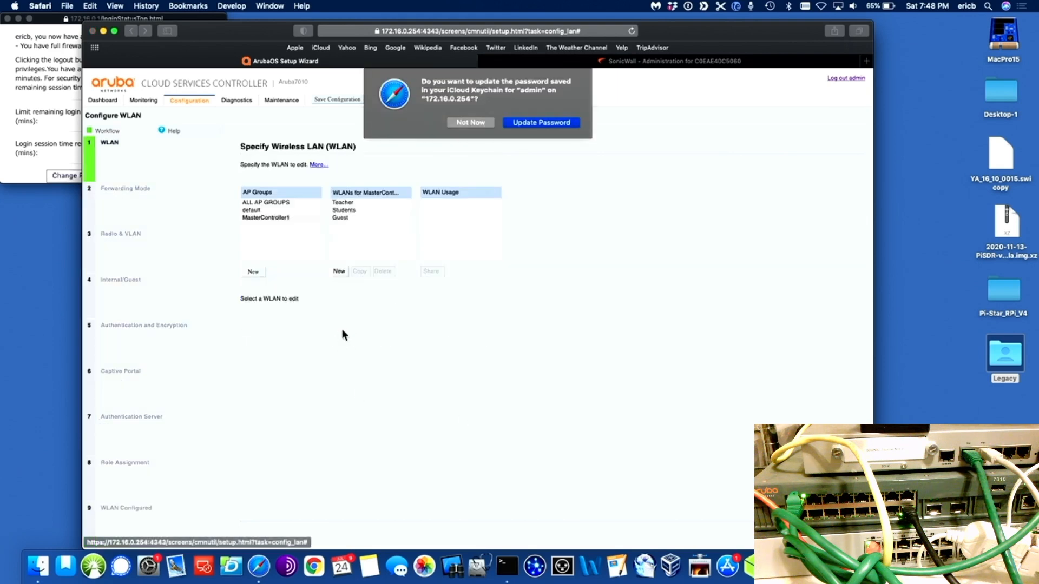
pyautogui.click(470, 123)
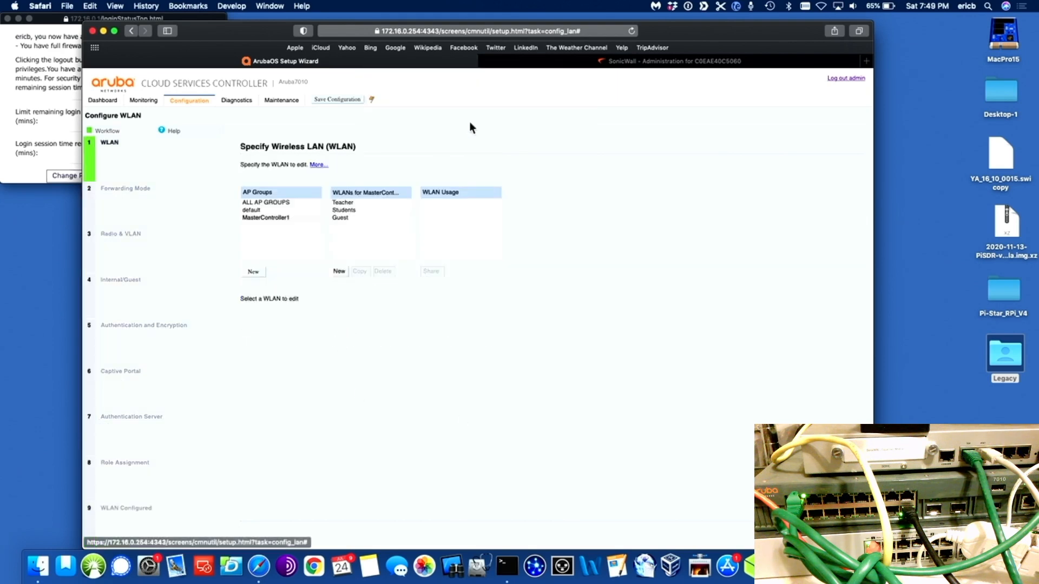
pyautogui.click(339, 216)
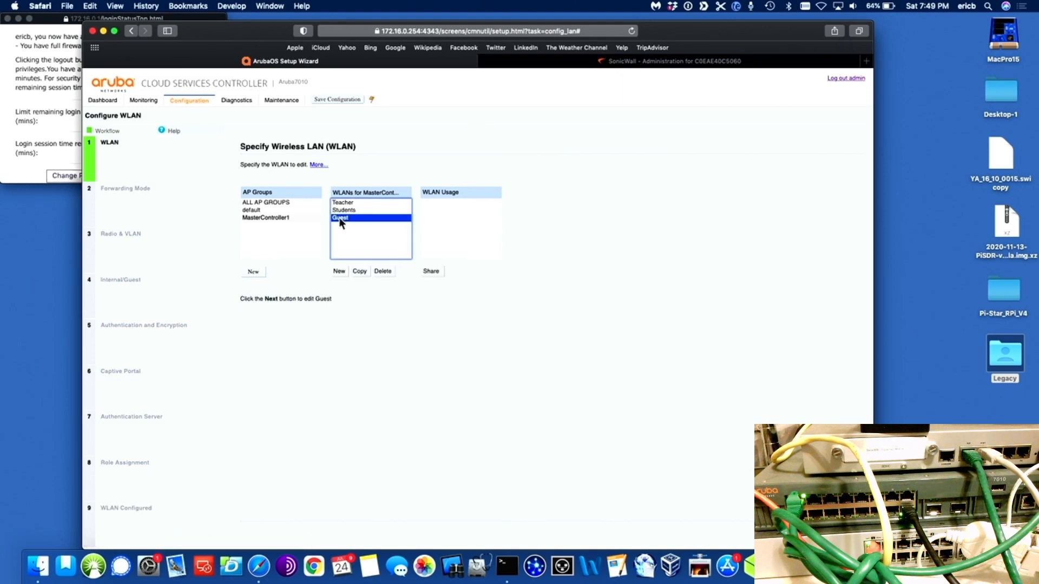
pyautogui.click(823, 532)
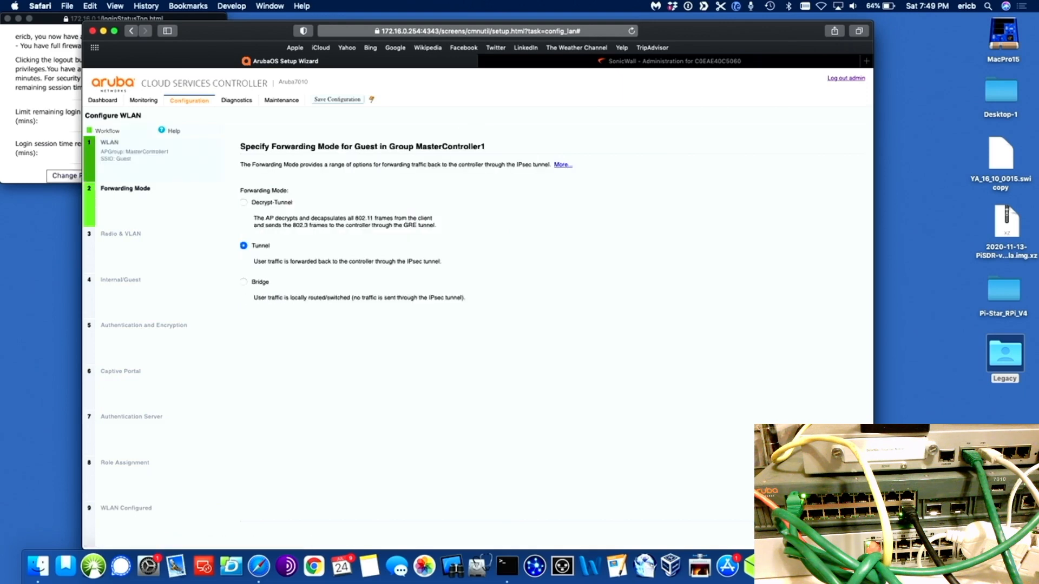
pyautogui.click(823, 533)
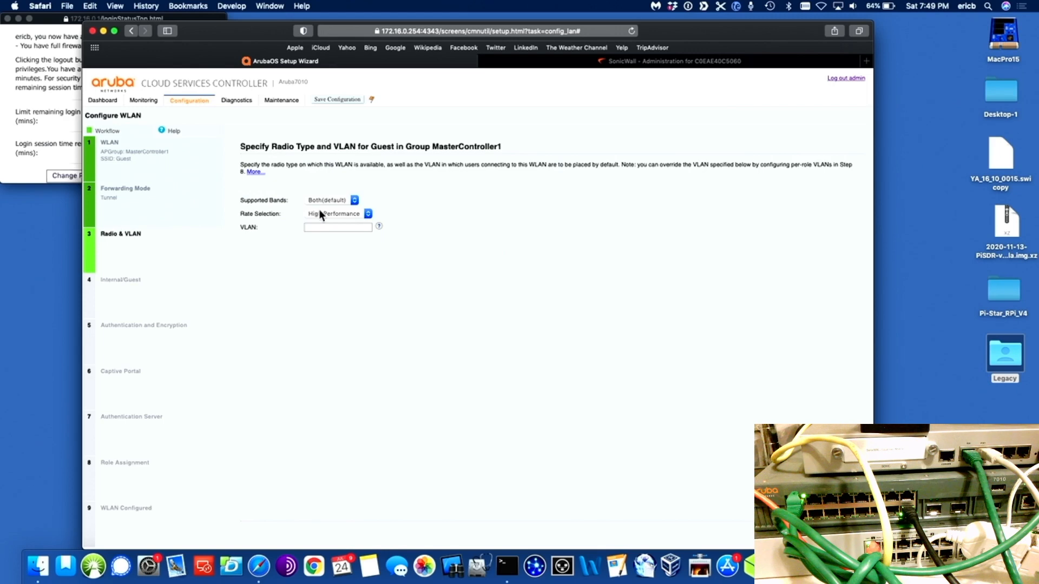
pyautogui.click(332, 227)
pyautogui.write('30')
pyautogui.press('Return')
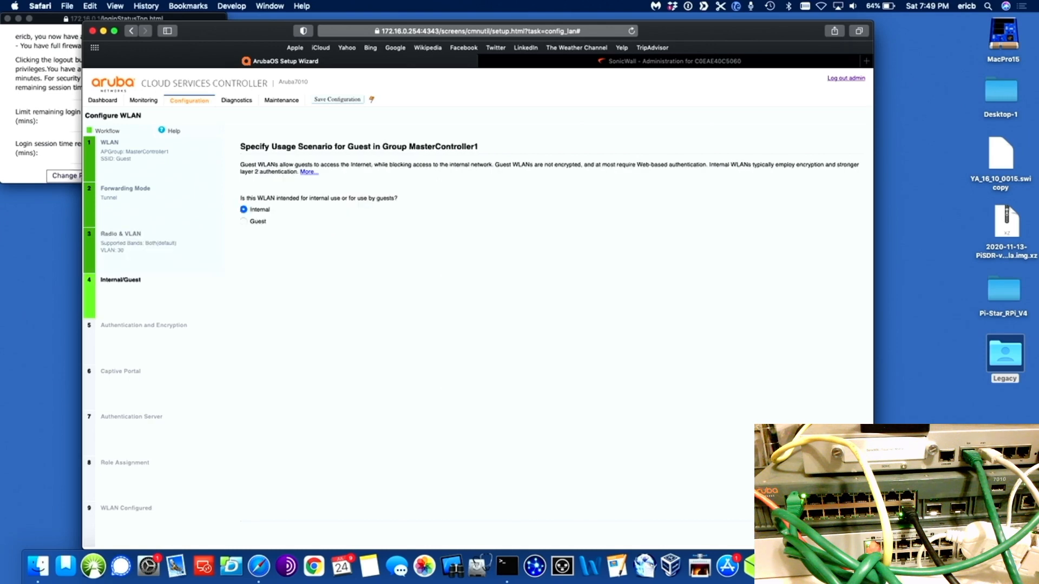
pyautogui.press('Return')
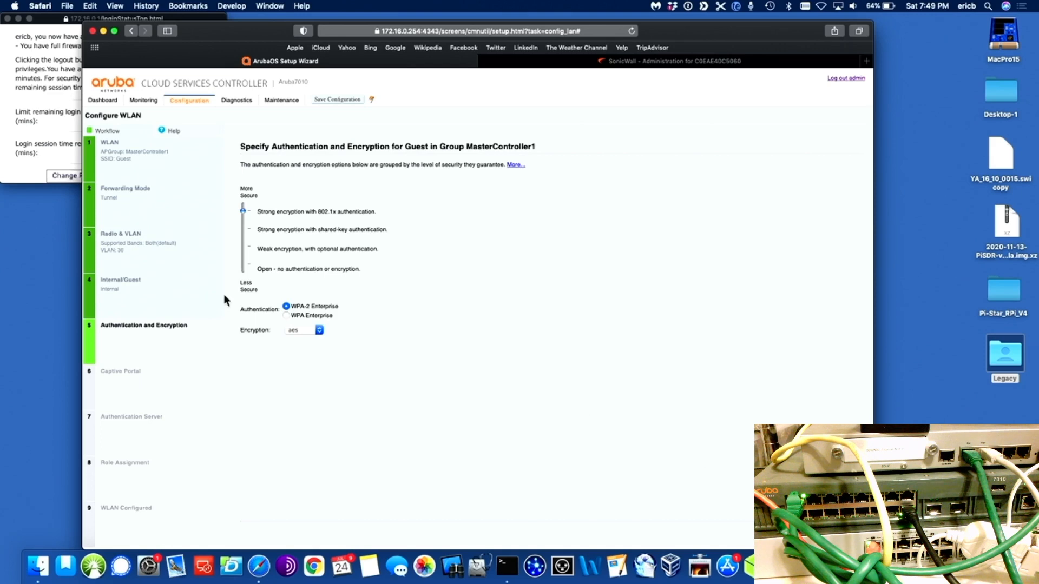
# Step: Secure Guest with WPA-2 Personal, entering and confirming the passphrase
pyautogui.click(243, 229)
pyautogui.click(293, 343)
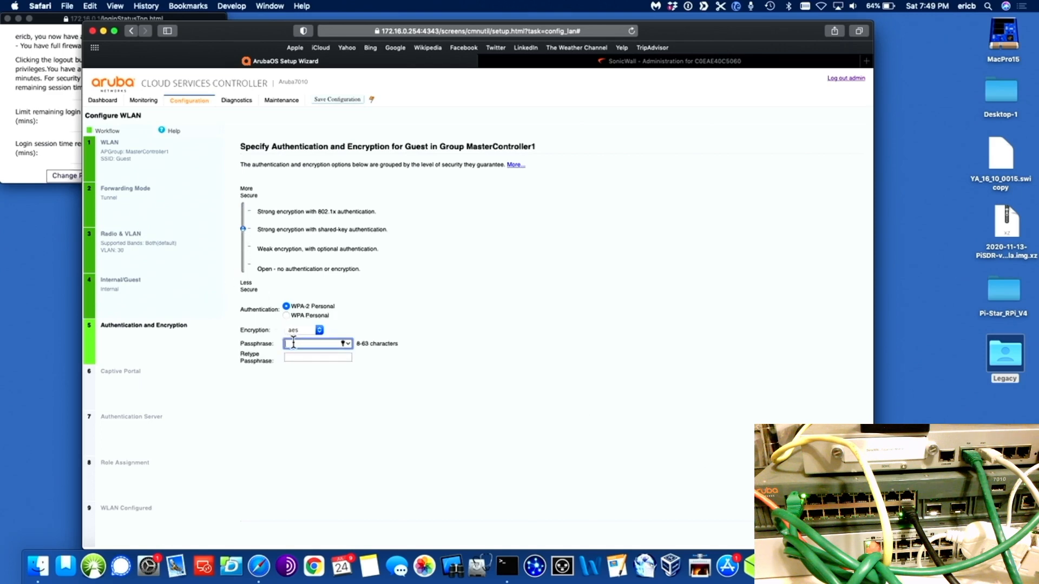
pyautogui.write('••••••••••')
pyautogui.click(298, 357)
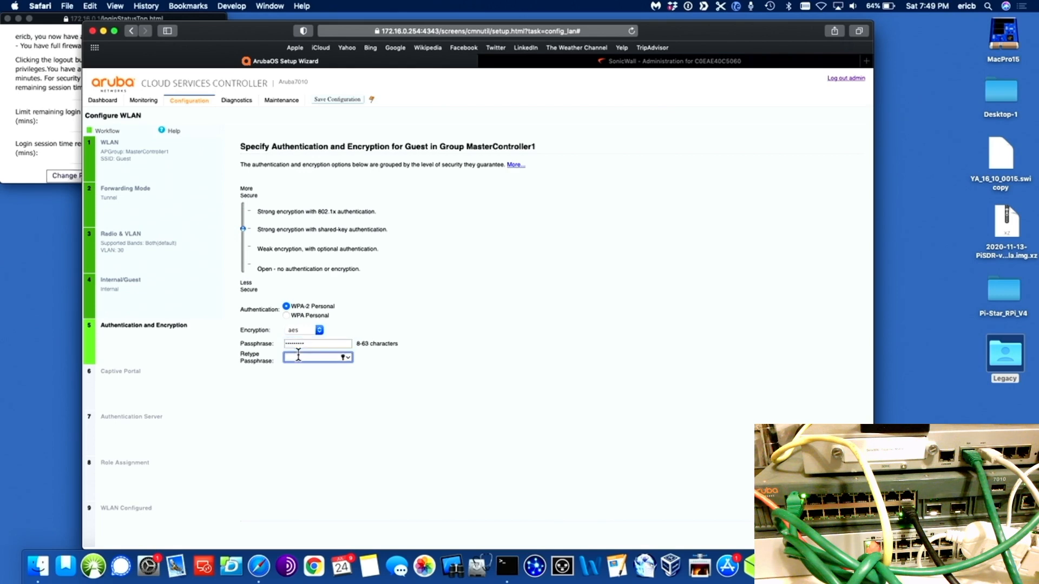
pyautogui.write('•••••••••')
# Step: Skip captive portal, keep the authenticated default role, and push the WLAN settings to the controller
pyautogui.click(816, 533)
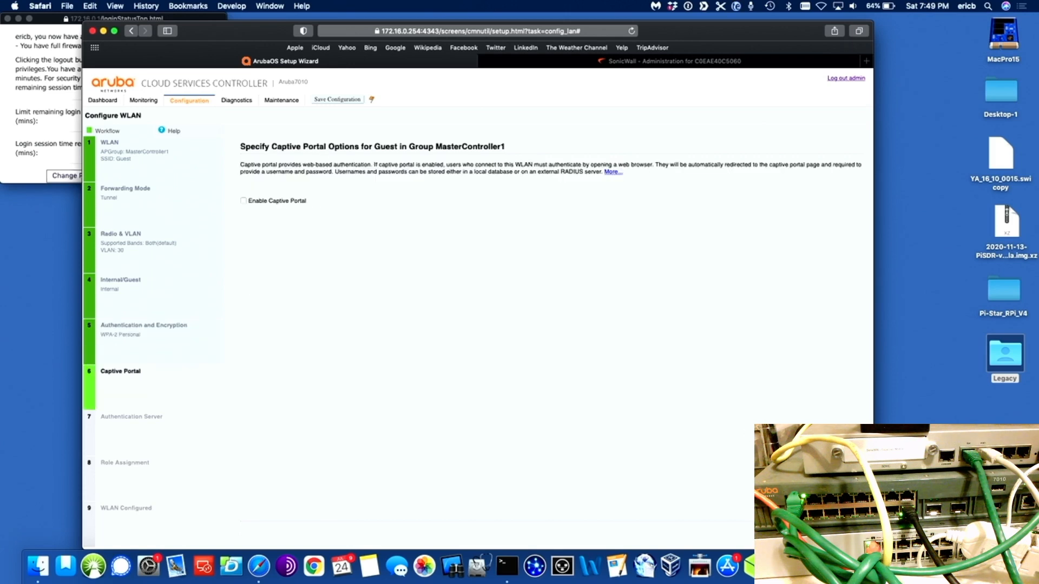
pyautogui.click(816, 533)
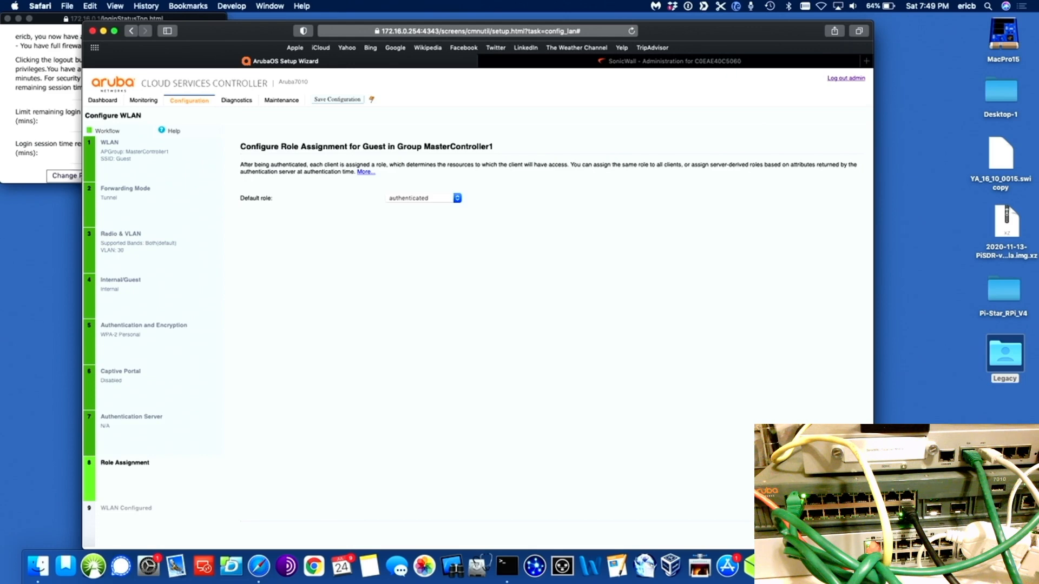
pyautogui.click(816, 533)
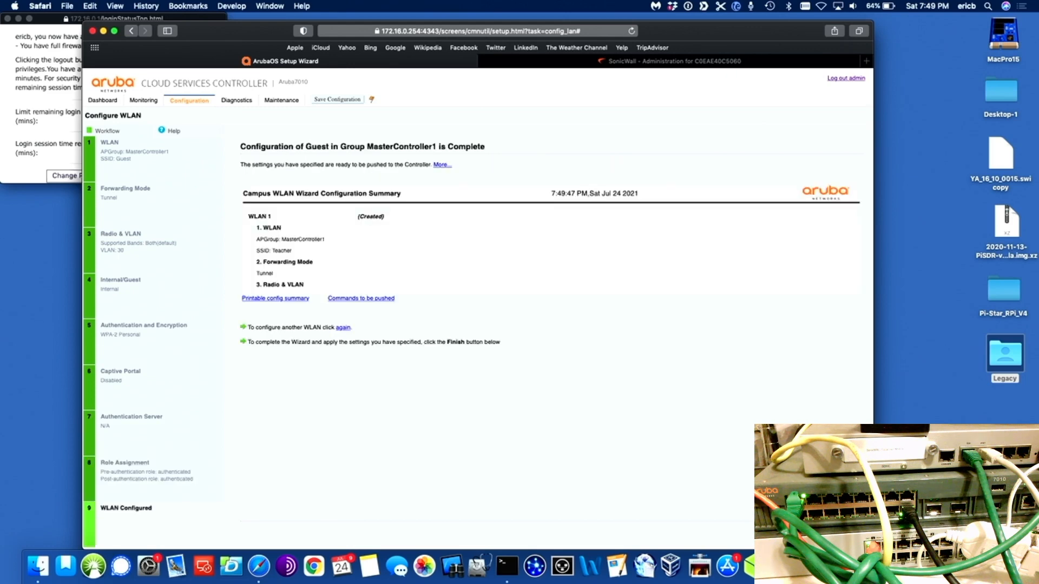
pyautogui.click(816, 533)
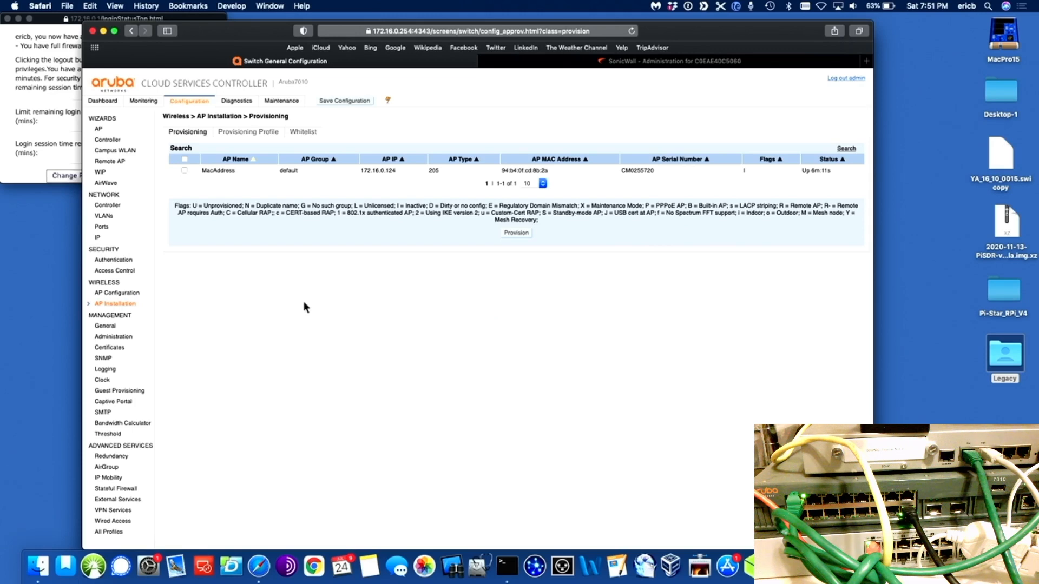
# Step: Open AP Installation and start provisioning the checked MacAddress AP
pyautogui.click(123, 304)
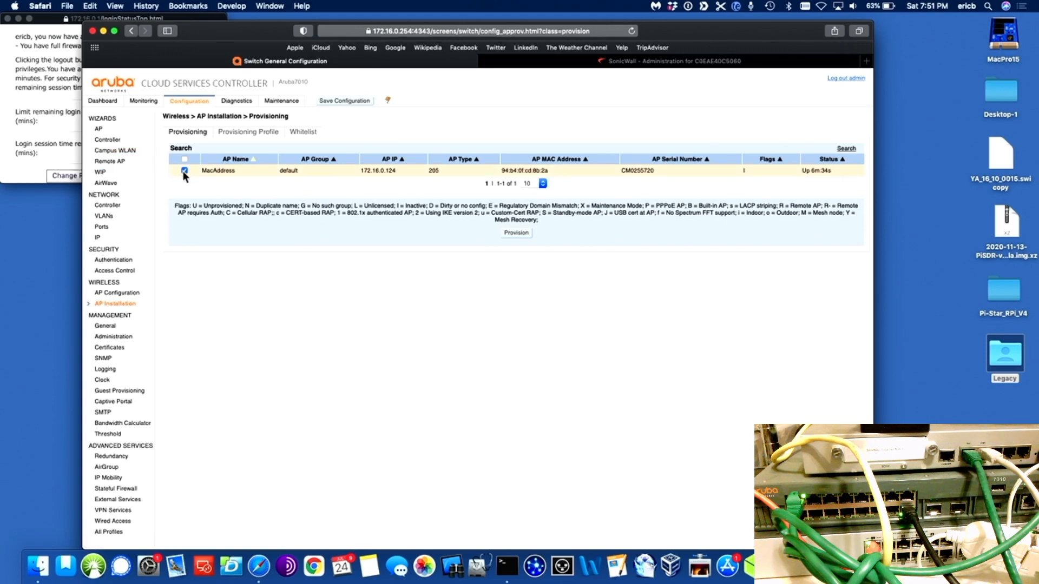
pyautogui.click(516, 234)
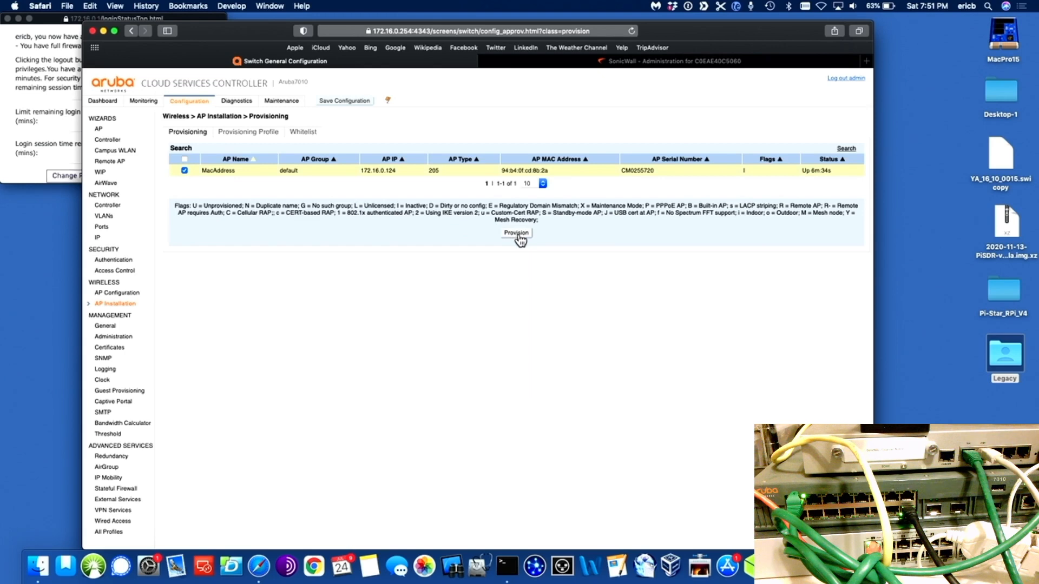
# Step: Provision the AP into the MasterController1 group with the name Office
pyautogui.click(400, 161)
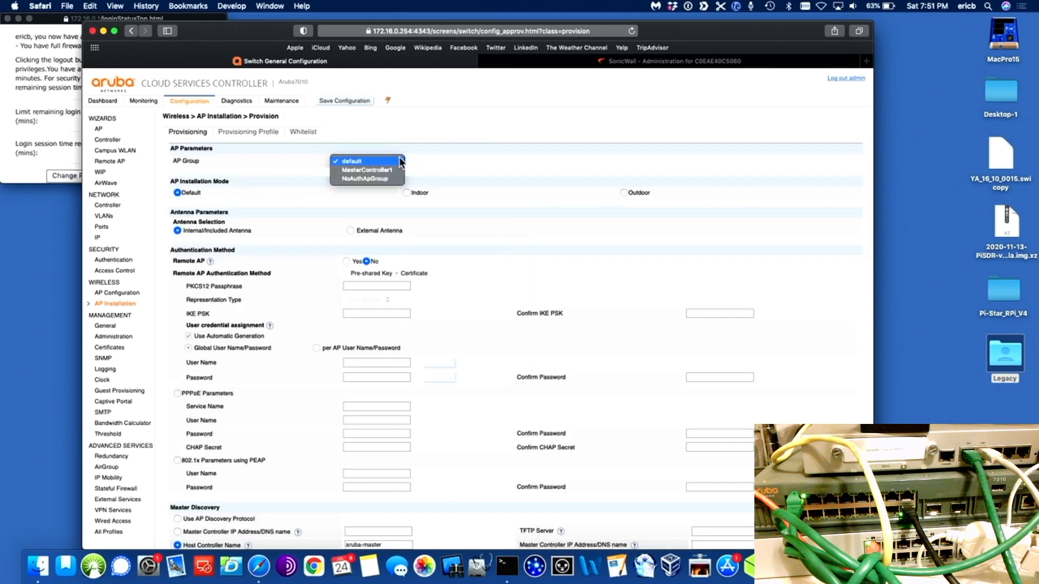
pyautogui.click(388, 170)
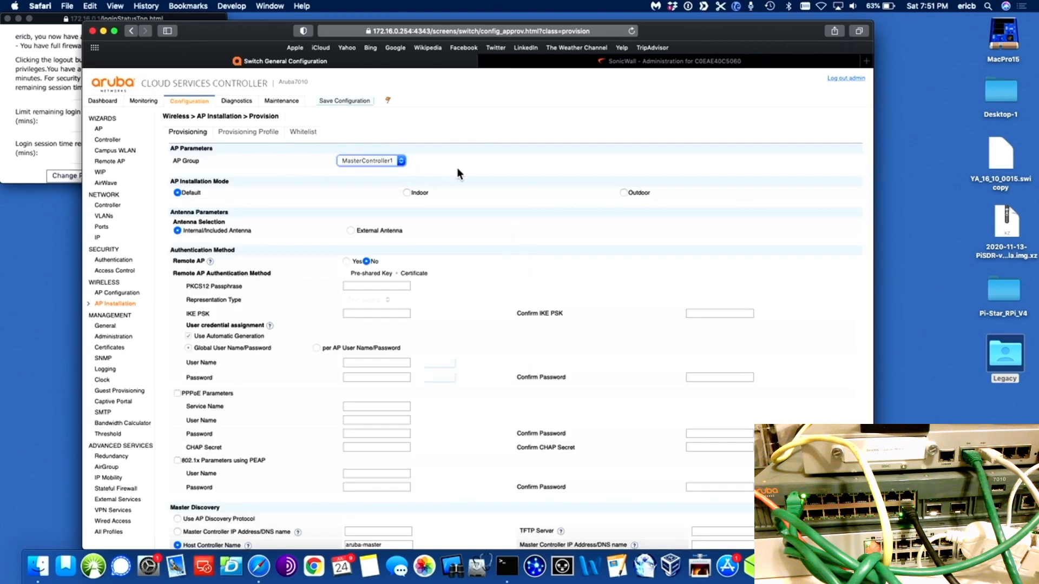
pyautogui.scroll(-10, 466, 190)
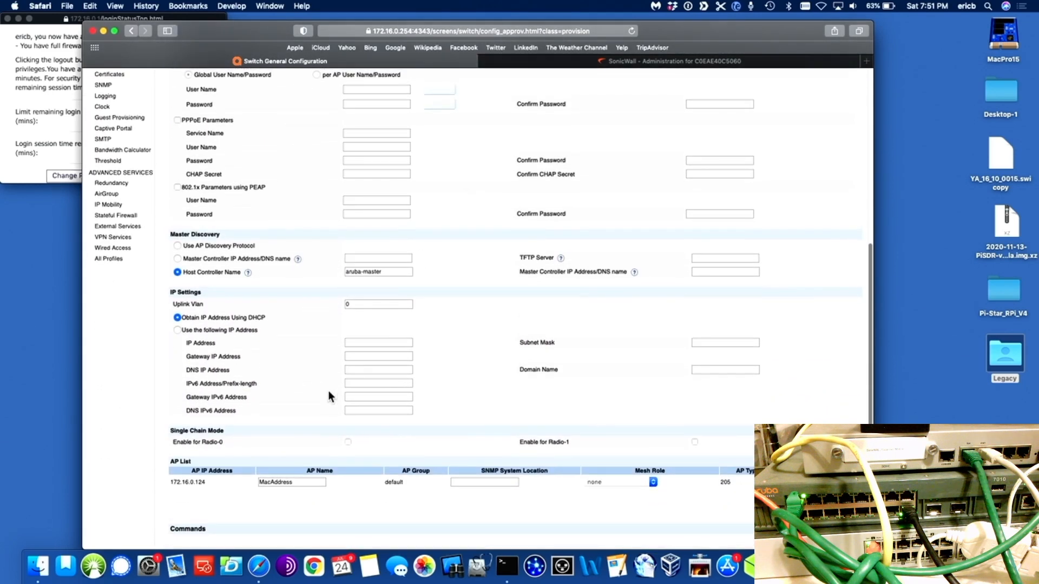
pyautogui.click(299, 482)
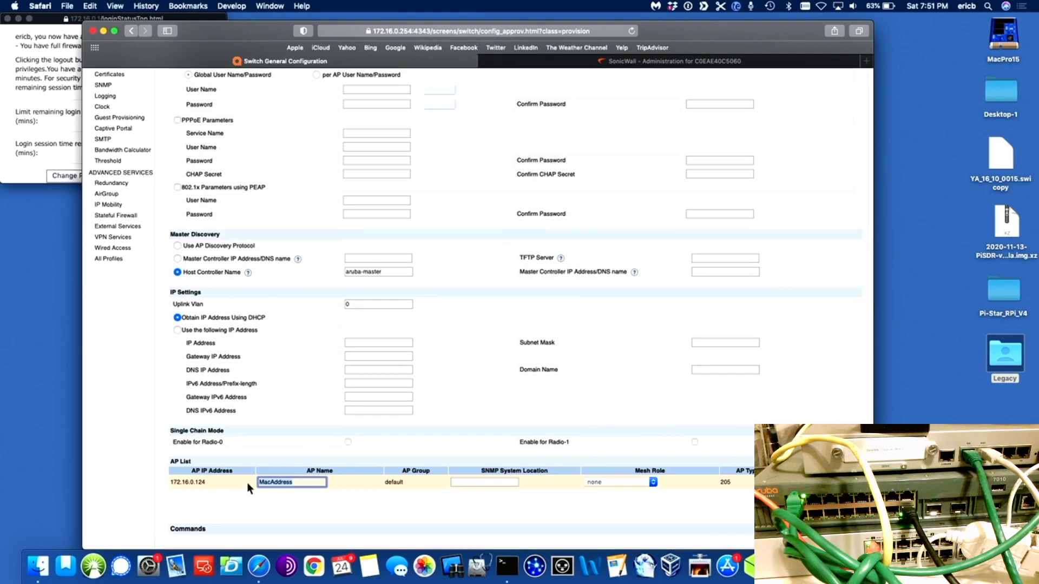
pyautogui.press('BackSpace')
pyautogui.press('BackSpace')
pyautogui.press('BackSpace')
pyautogui.press('BackSpace')
pyautogui.press('BackSpace')
pyautogui.press('BackSpace')
pyautogui.press('BackSpace')
pyautogui.press('BackSpace')
pyautogui.press('BackSpace')
pyautogui.press('BackSpace')
pyautogui.write('Office')
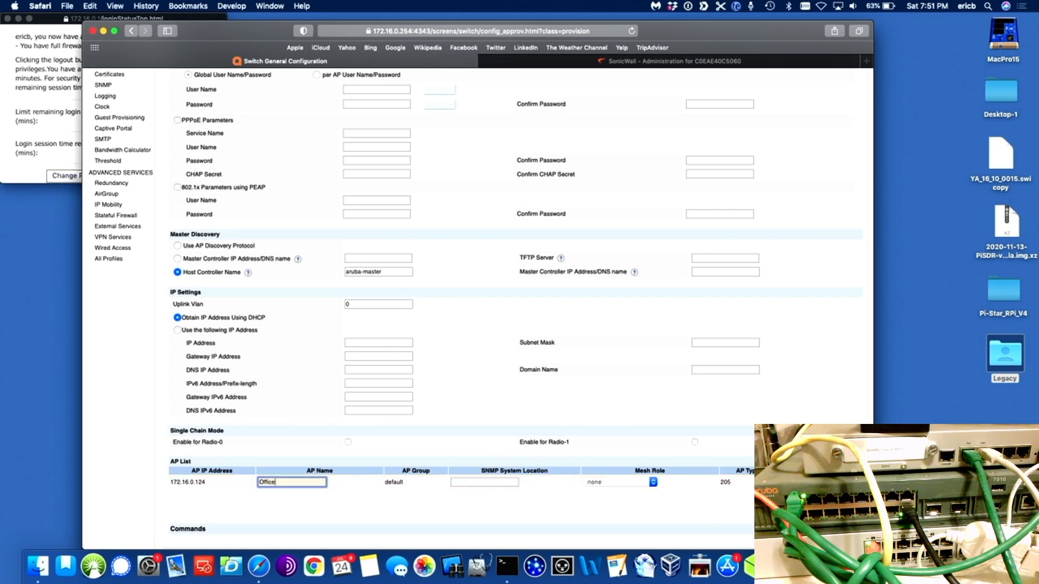
pyautogui.press('Return')
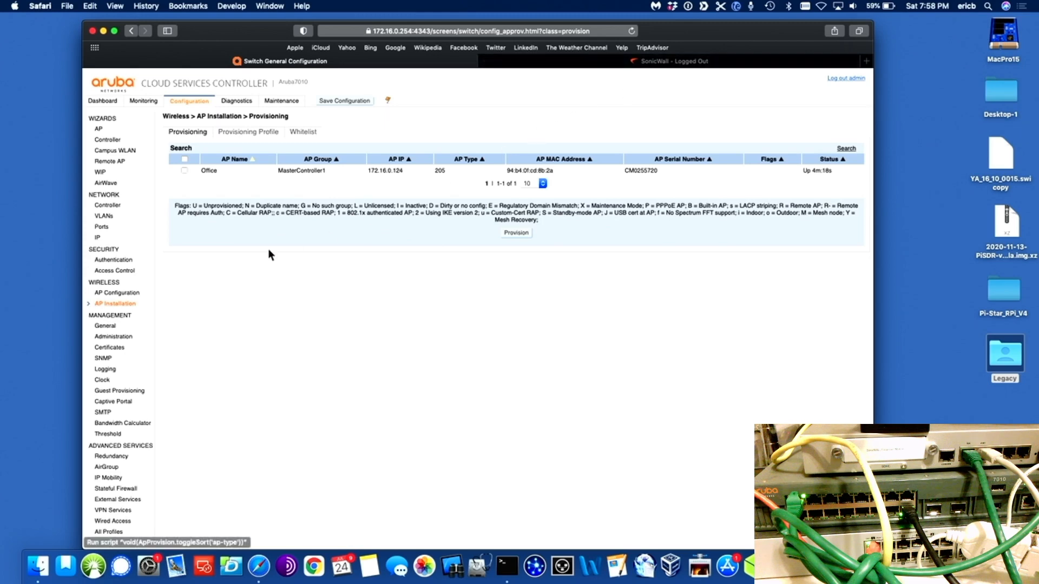
# Step: Reload the AP Installation list and turn the Mac's Wi-Fi on
pyautogui.click(108, 304)
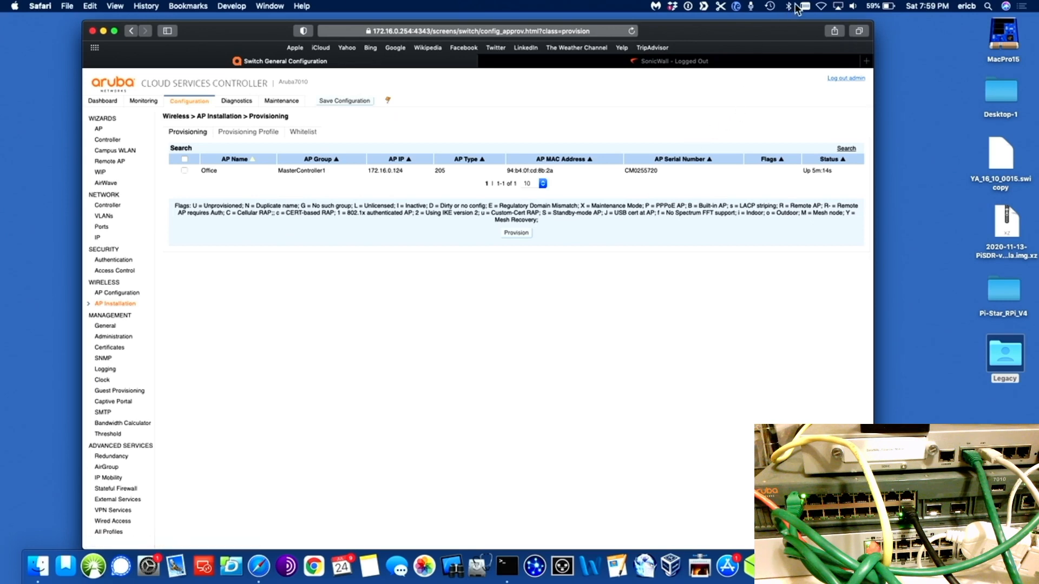
pyautogui.click(822, 7)
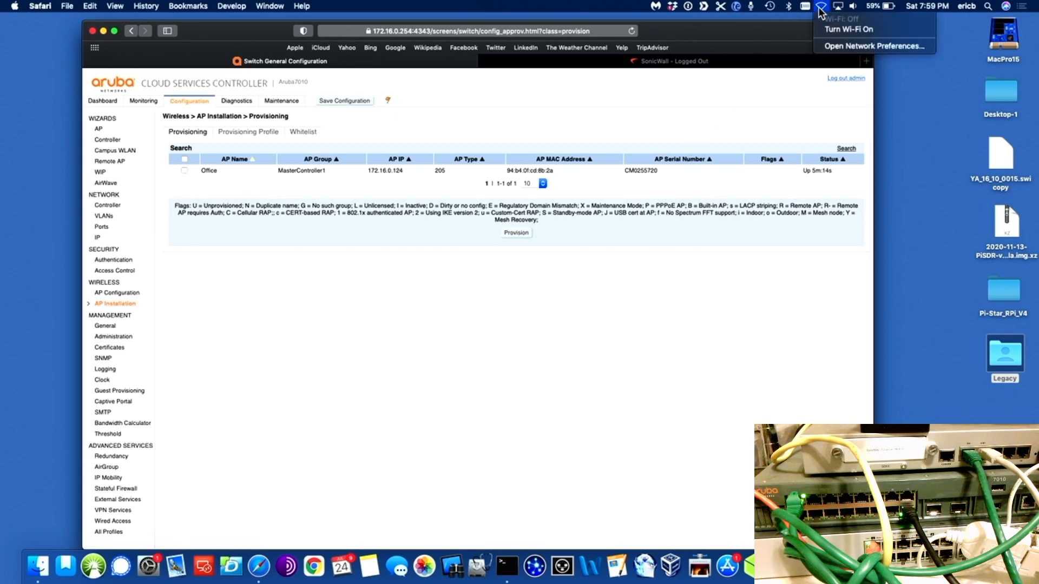
pyautogui.click(845, 28)
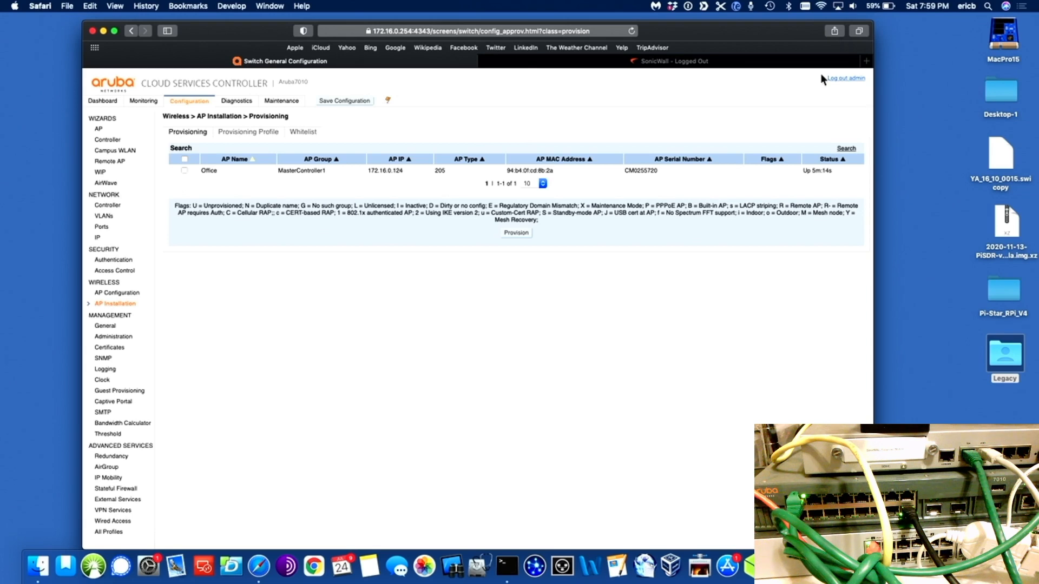
# Step: Join the Teacher Wi-Fi network with its password, confirm the connection, and open System Preferences
pyautogui.click(821, 7)
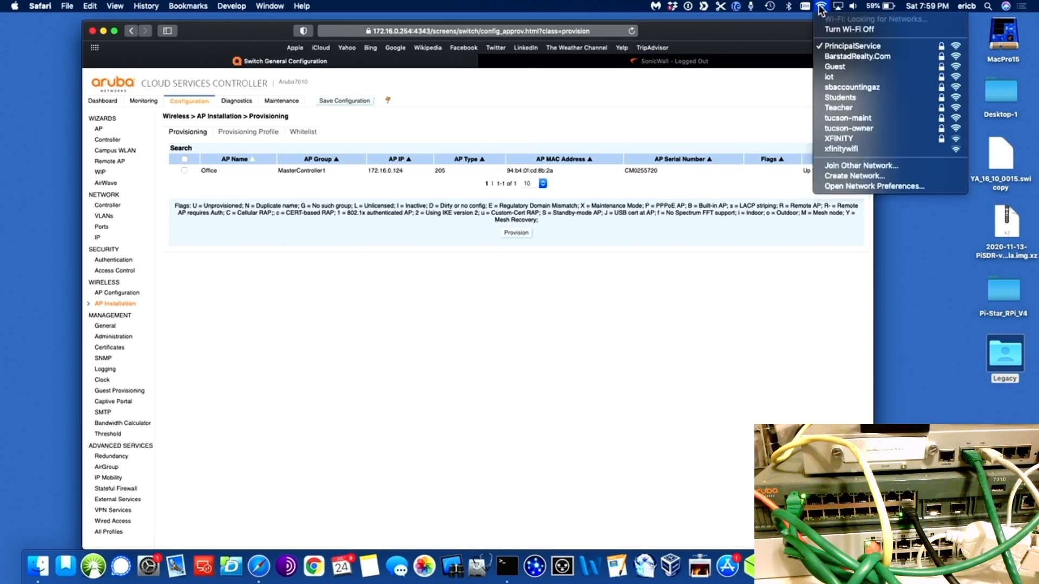
pyautogui.click(850, 107)
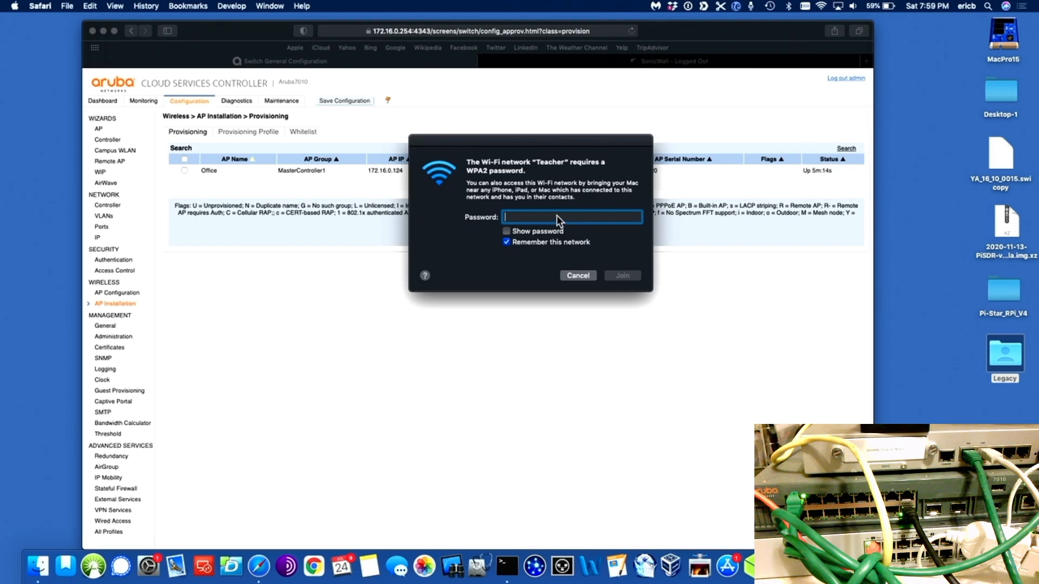
pyautogui.write('•••••••••••')
pyautogui.click(625, 275)
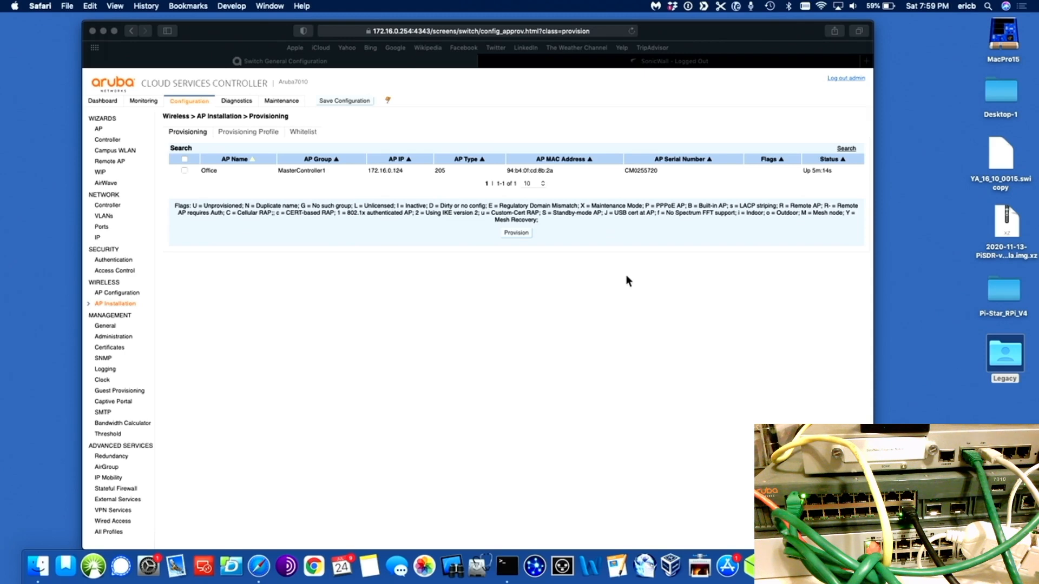
pyautogui.click(824, 5)
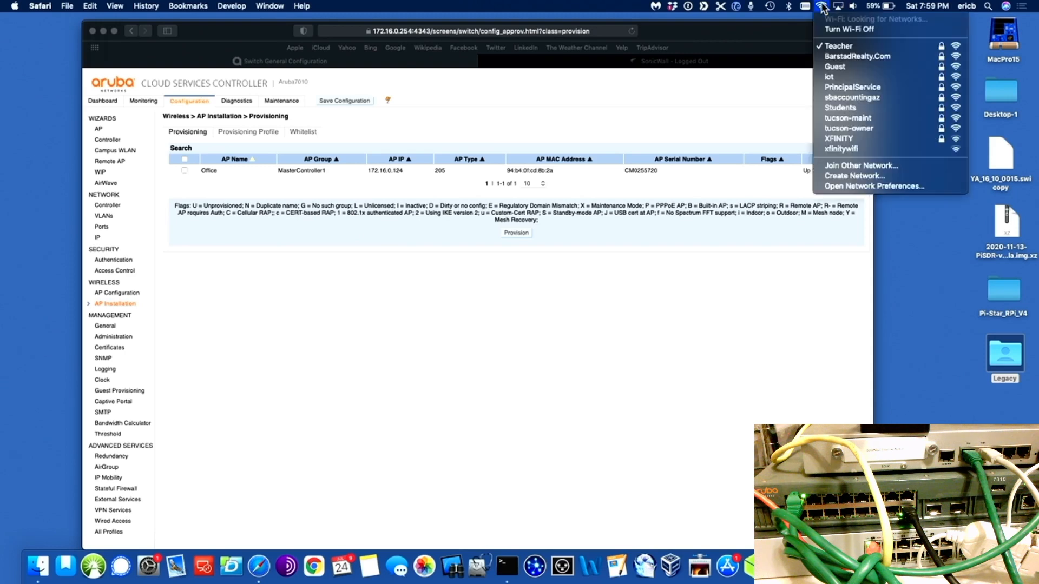
pyautogui.click(822, 6)
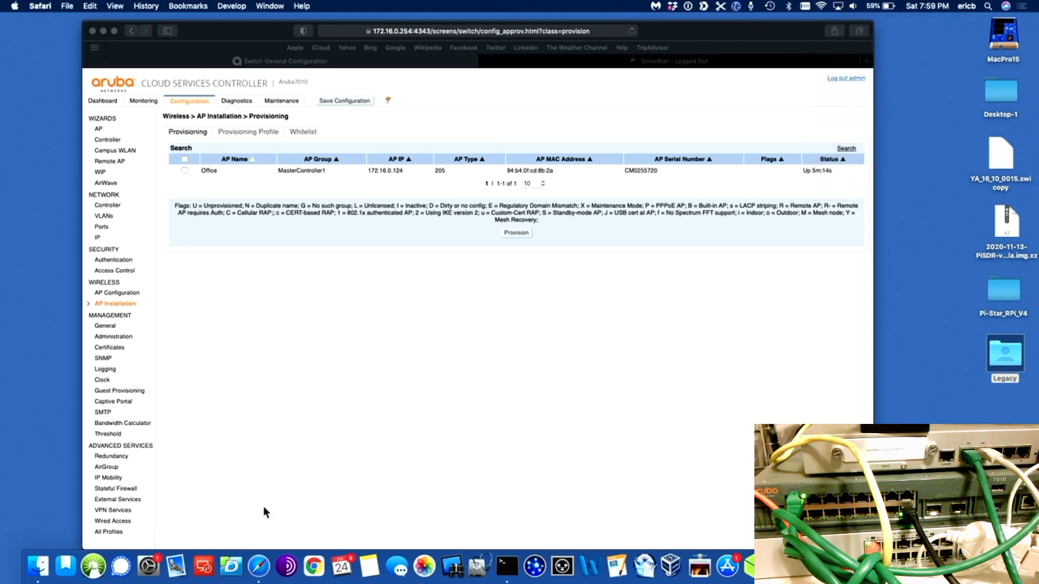
pyautogui.click(148, 566)
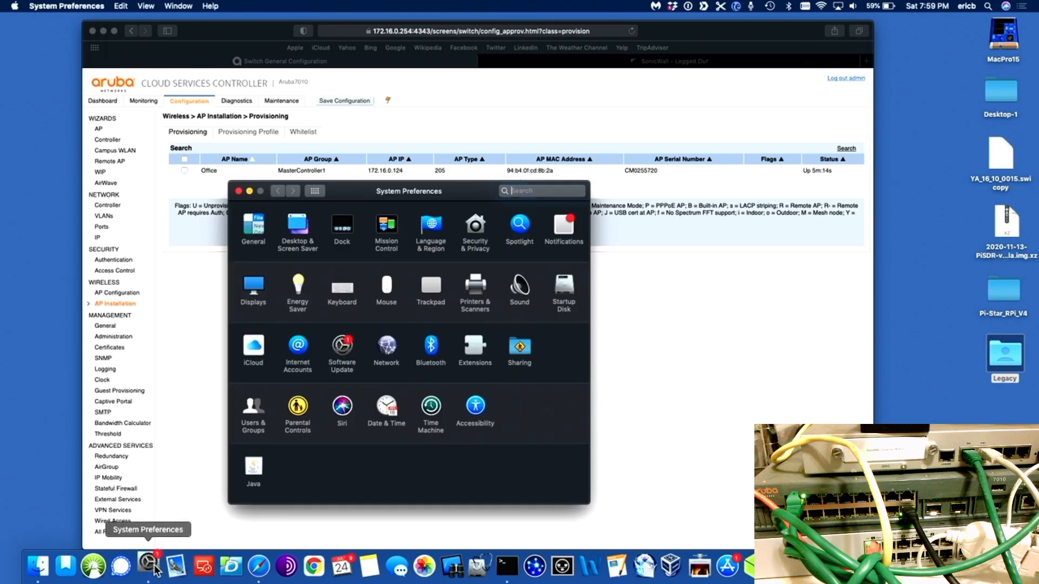
# Step: Cancel the scheduled shutdown, verify Wi-Fi is on Teacher at 10.0.10.148, then close Network preferences
pyautogui.click(387, 352)
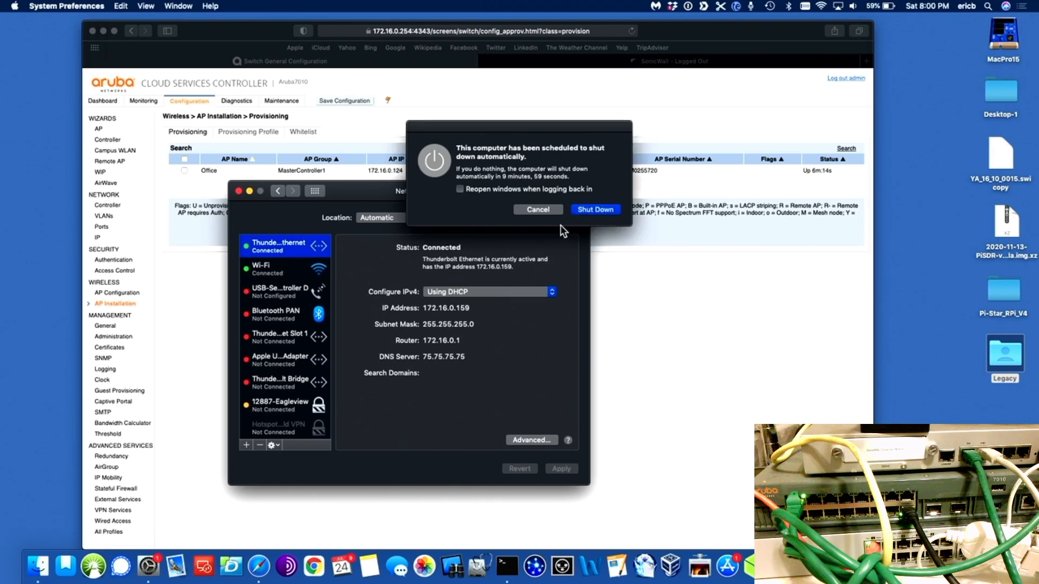
pyautogui.click(538, 209)
pyautogui.click(262, 273)
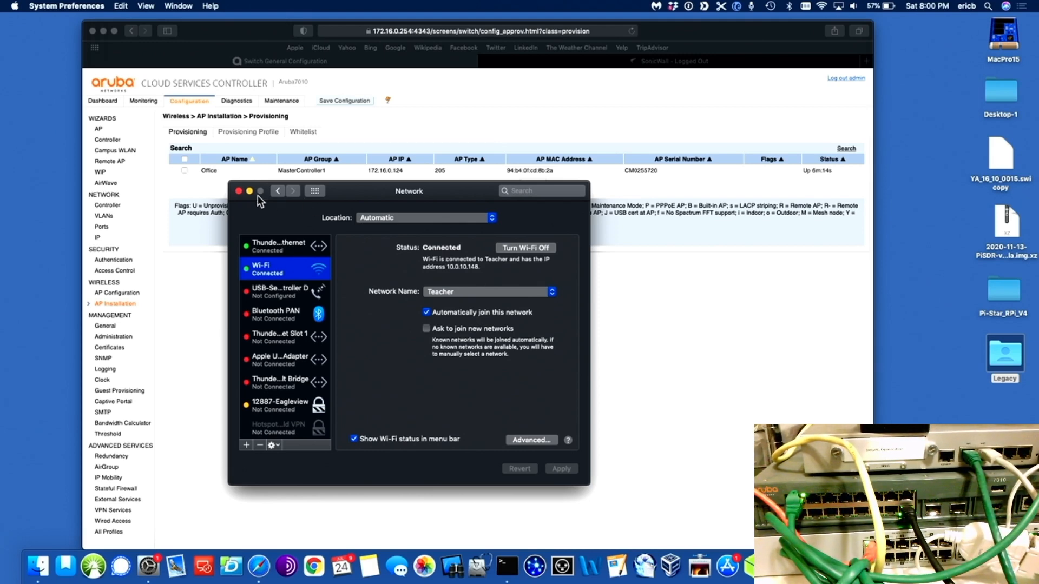
pyautogui.click(239, 191)
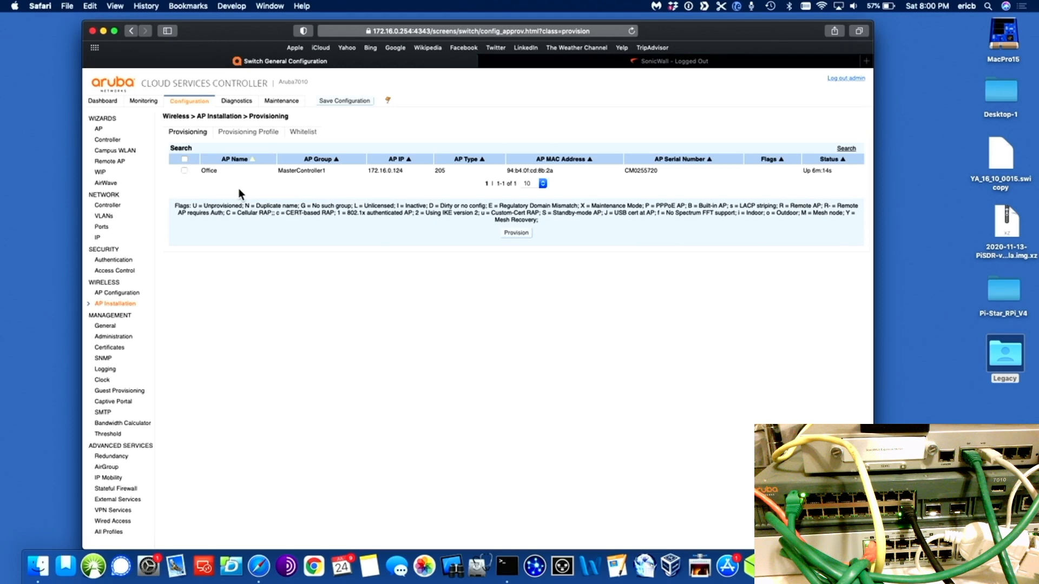